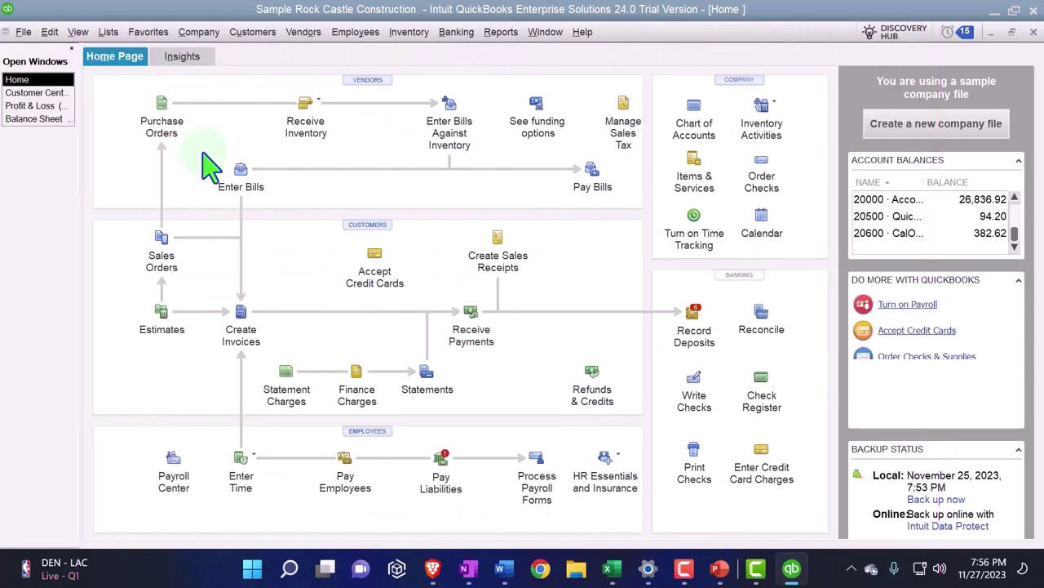
- Open the estimate of 4 Customer Prepayment from the customer's transactions and copy it to a sales order, accepting the notices
click(37, 93)
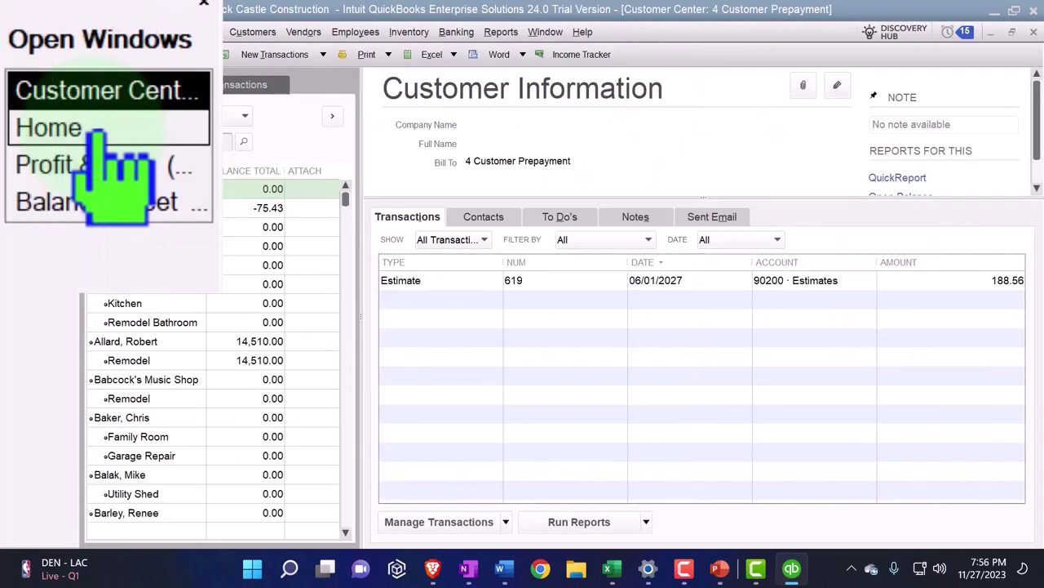
click(442, 280)
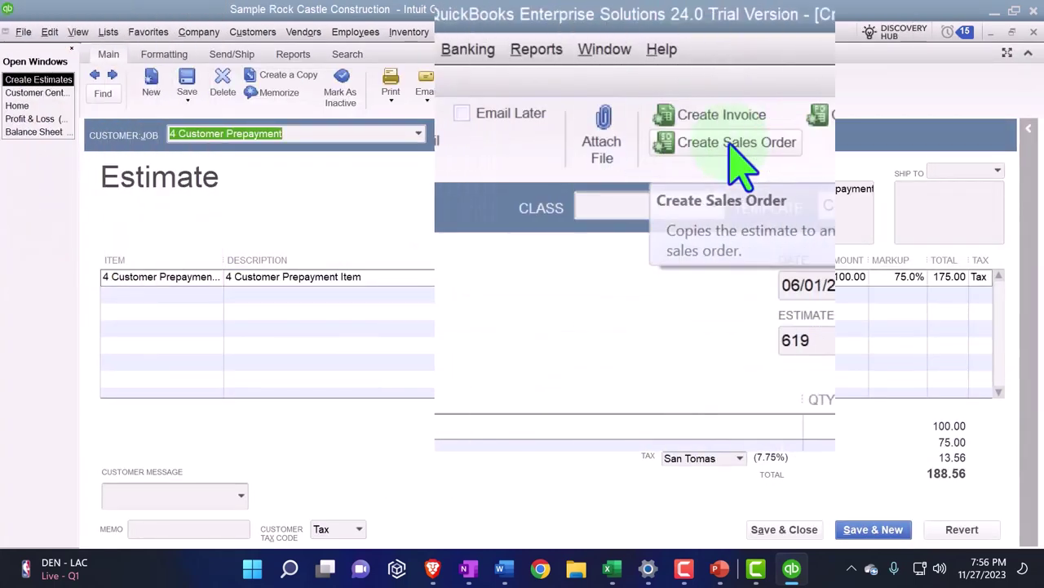
click(628, 95)
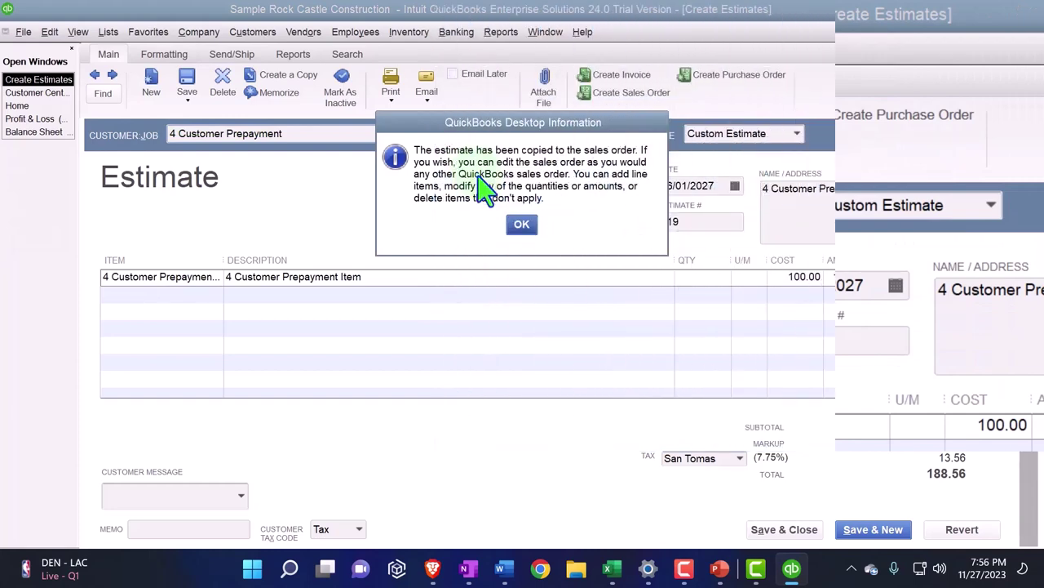
click(521, 225)
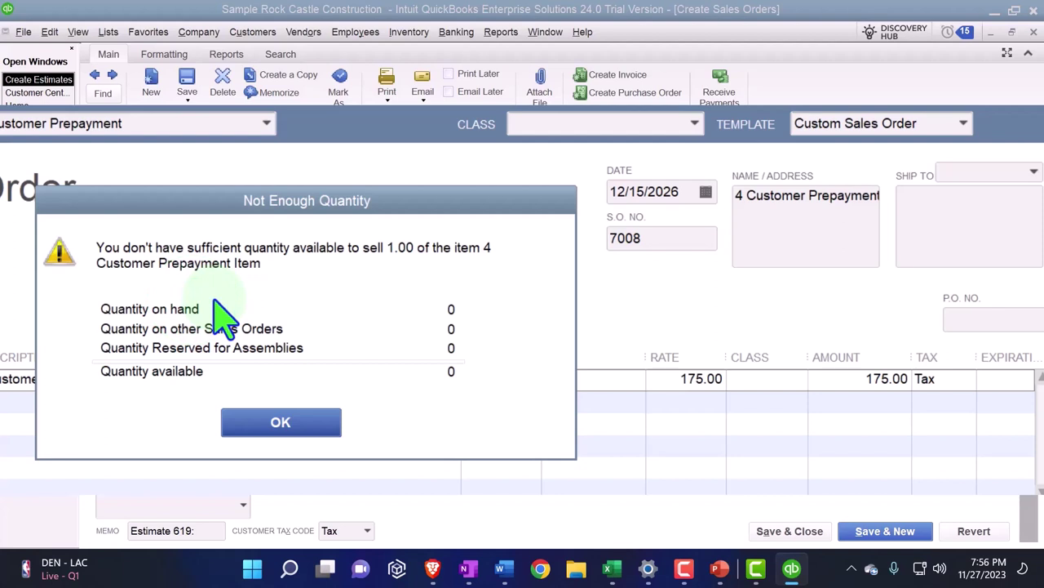
click(287, 424)
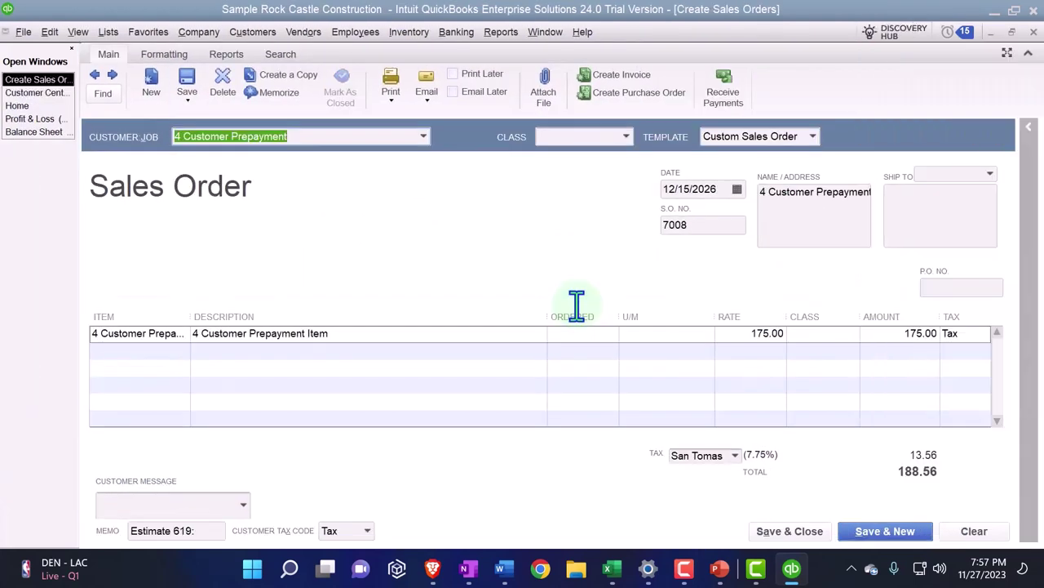
- Set the date of the new sales order to 06/02/2027
key(Tab)
key(Tab)
key(Tab)
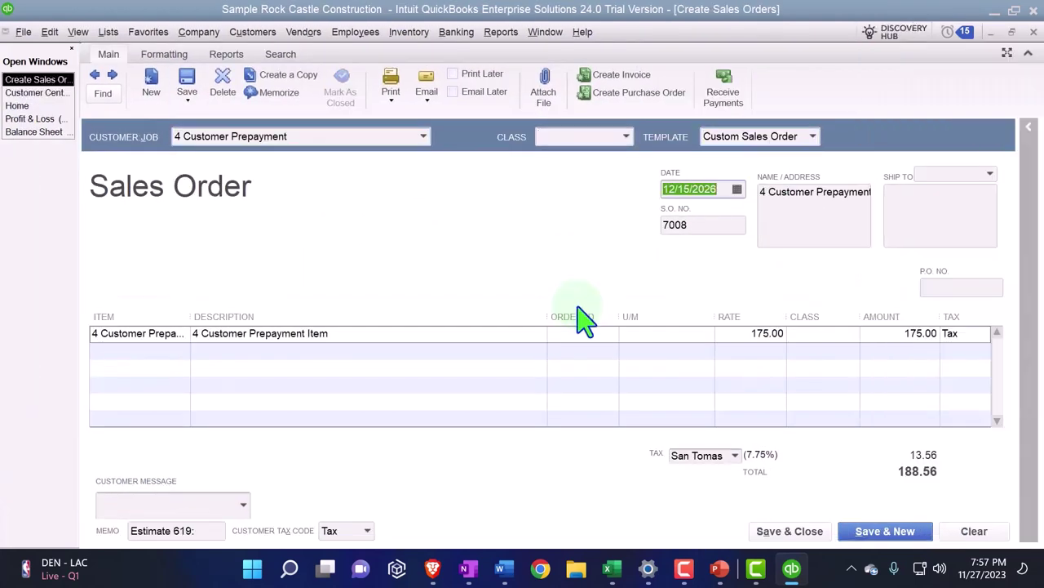
text(0601)
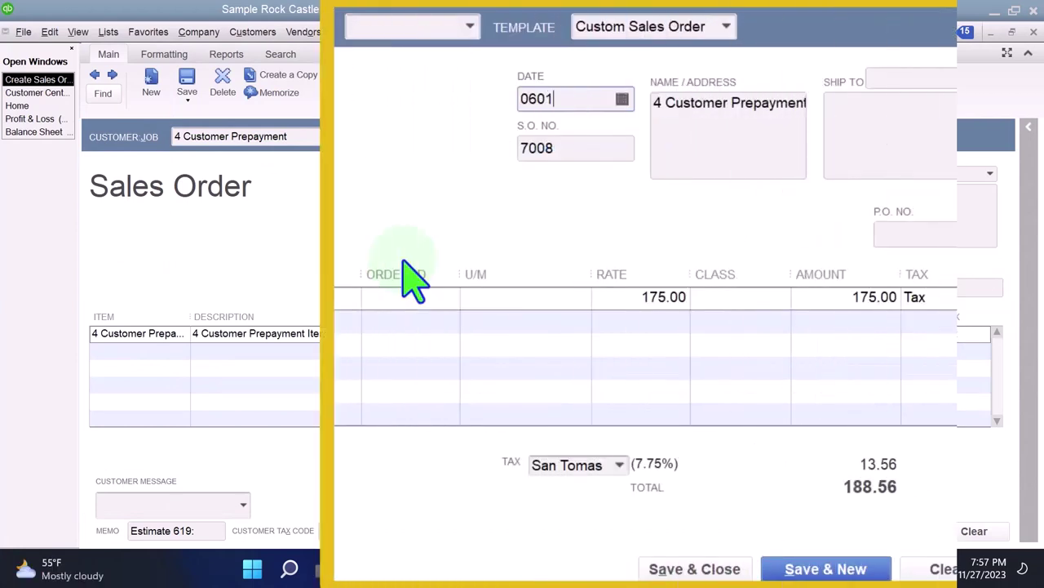
text(27)
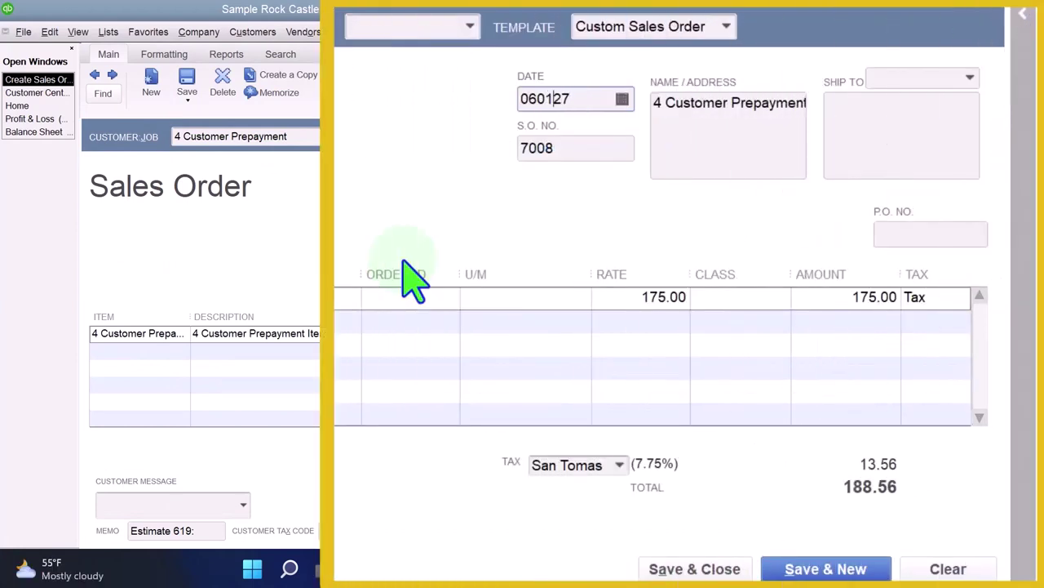
key(BackSpace)
text(2)
key(Tab)
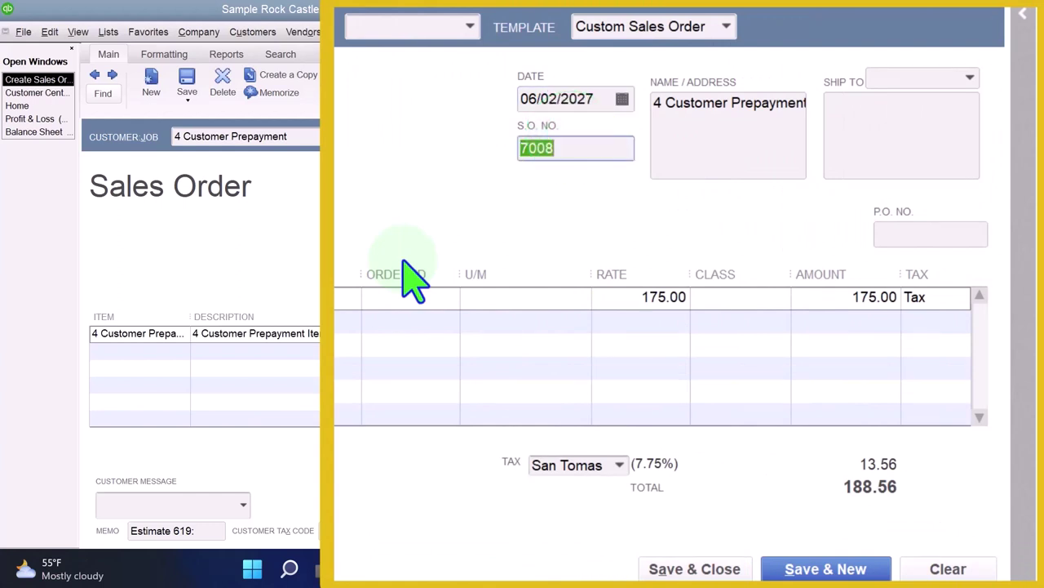
key(Tab)
key(Tab)
key(Tab)
key(Tab)
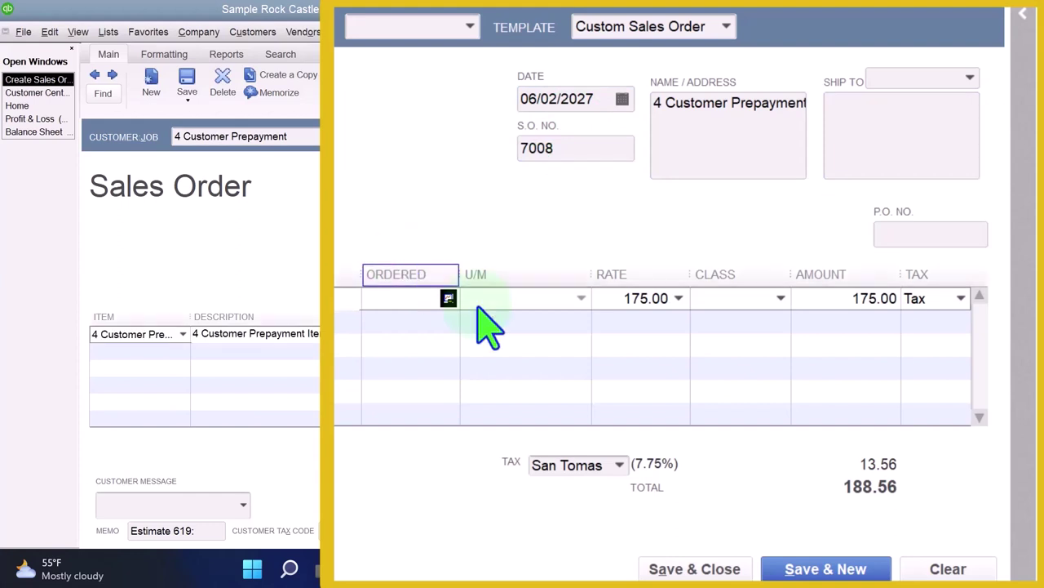
click(848, 500)
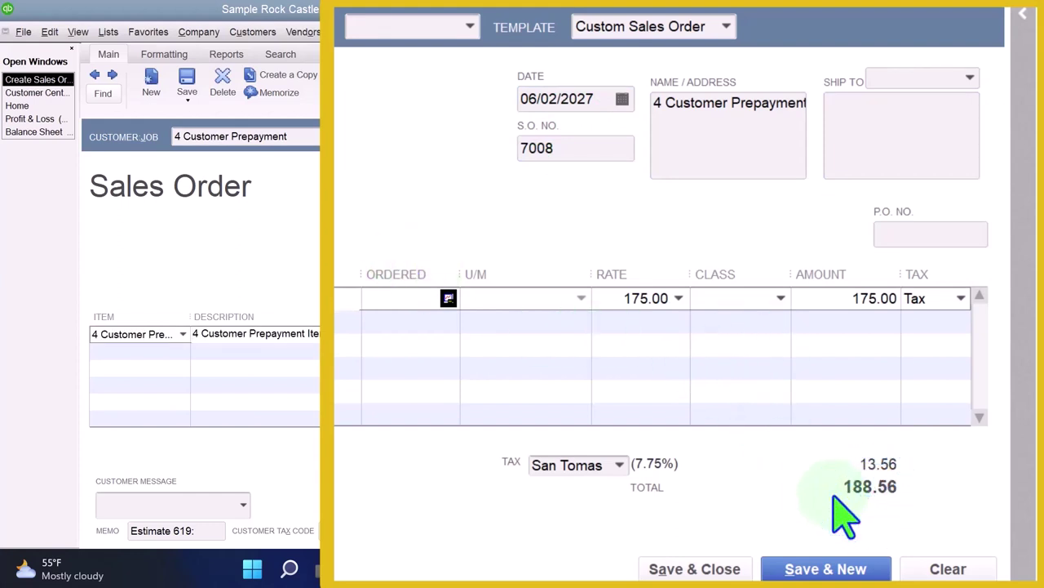
- Switch to Excel and copy the Sales Order "No financial transaction" entry from sheet 1155 to cell A5 of sheet 1160
click(608, 569)
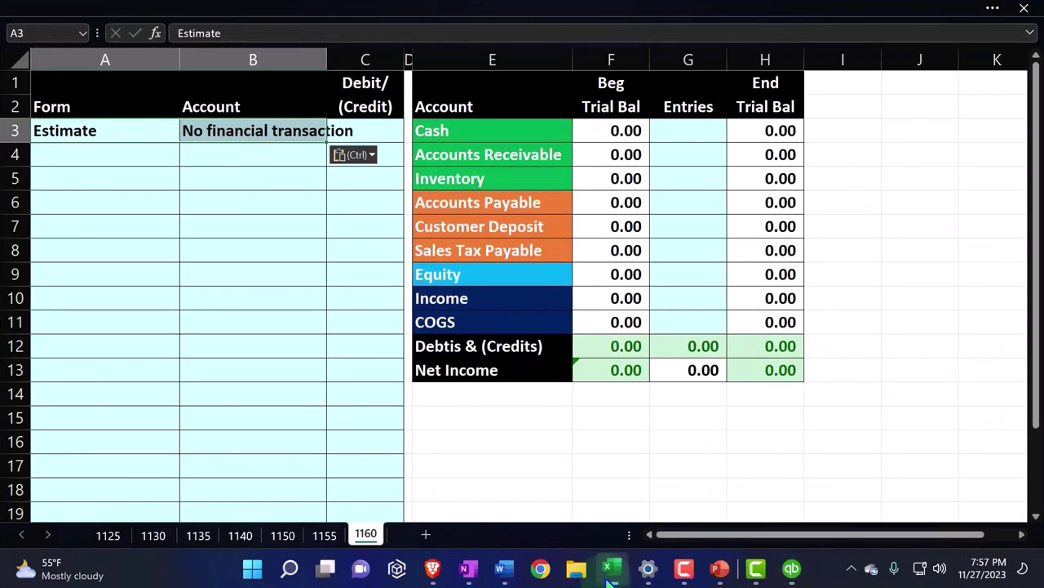
click(324, 535)
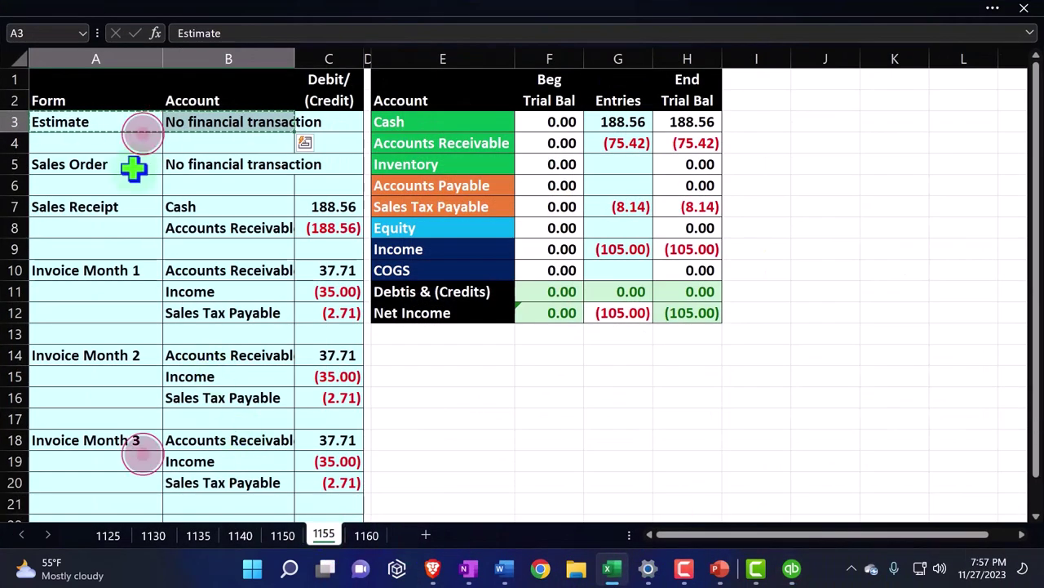
drag(133, 169, 168, 164)
key(ctrl+c)
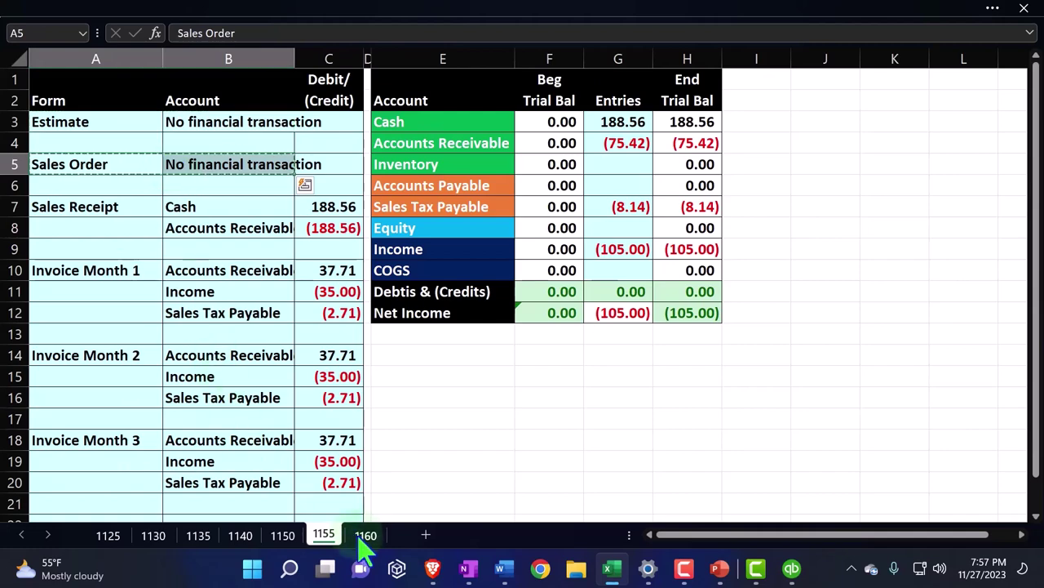
click(364, 537)
click(107, 173)
key(ctrl+v)
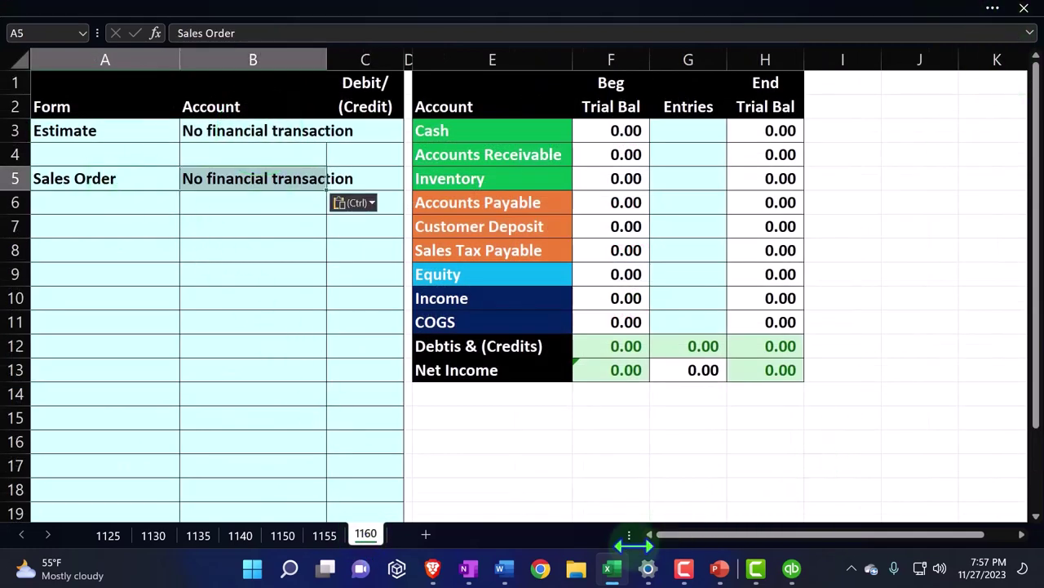
- Return to QuickBooks, save and close the sales order, and reopen it from the customer's transactions
click(611, 568)
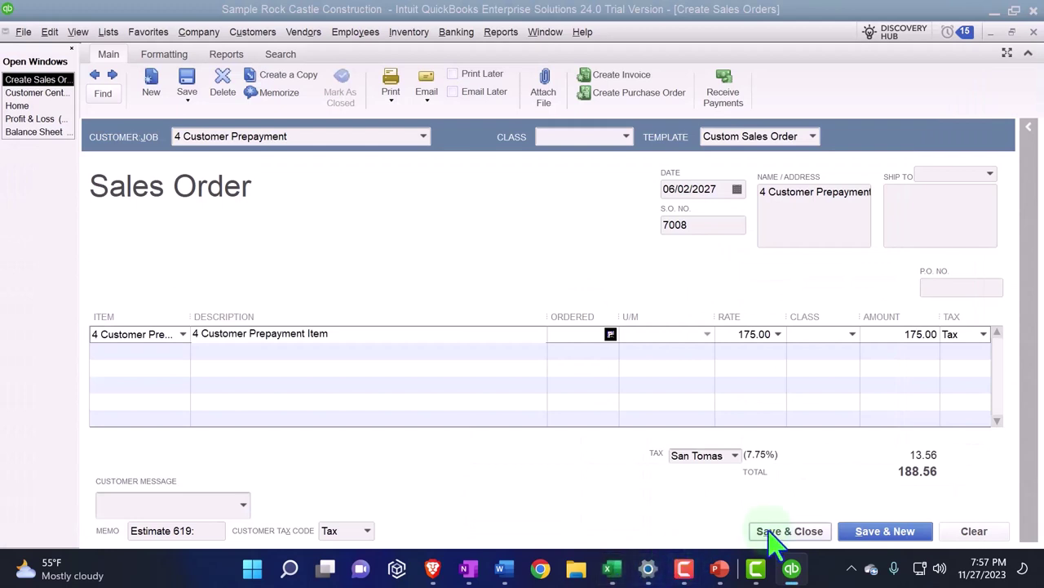
click(771, 531)
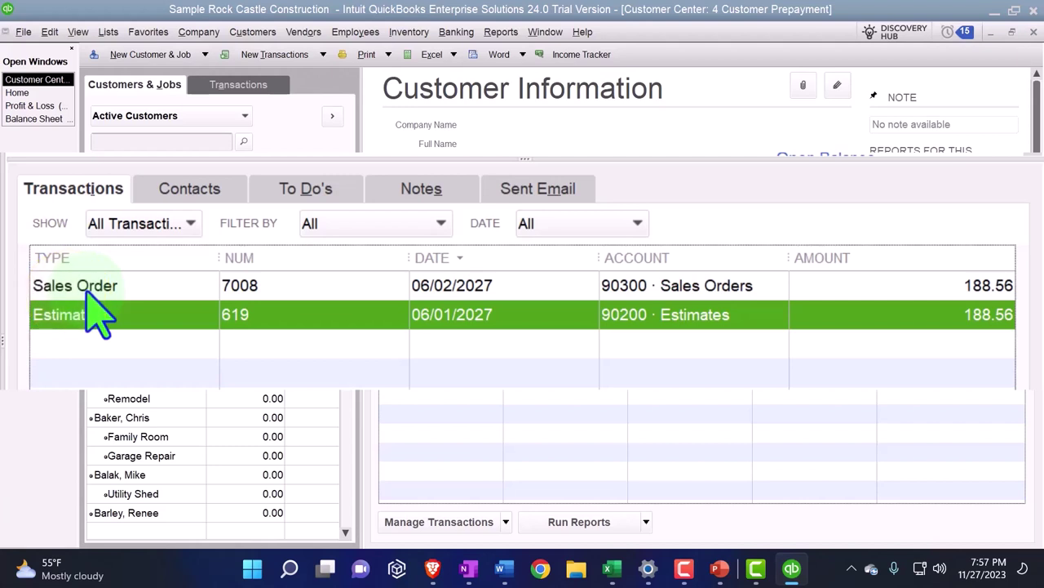
double_click(87, 287)
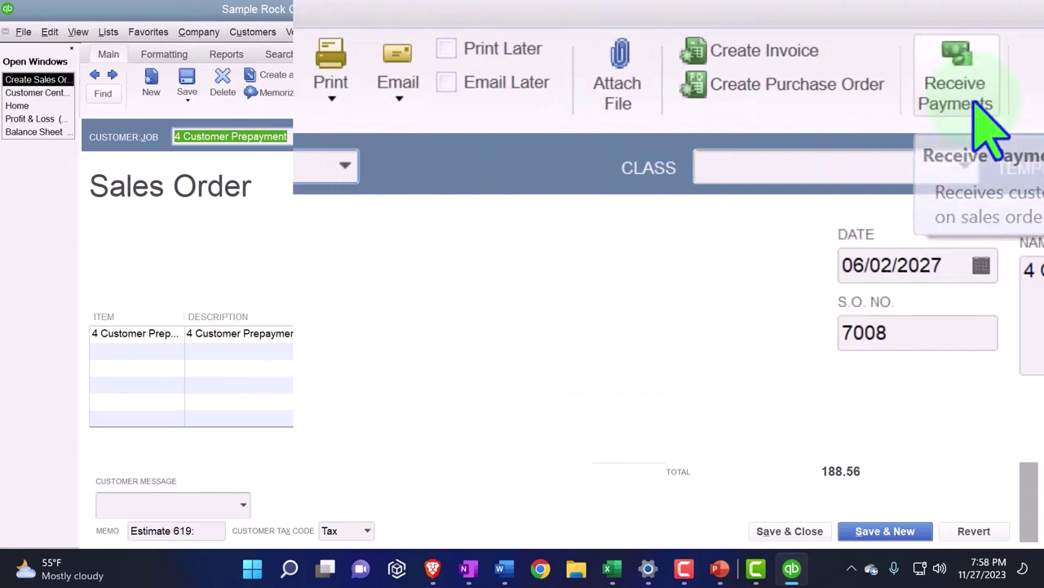
click(989, 129)
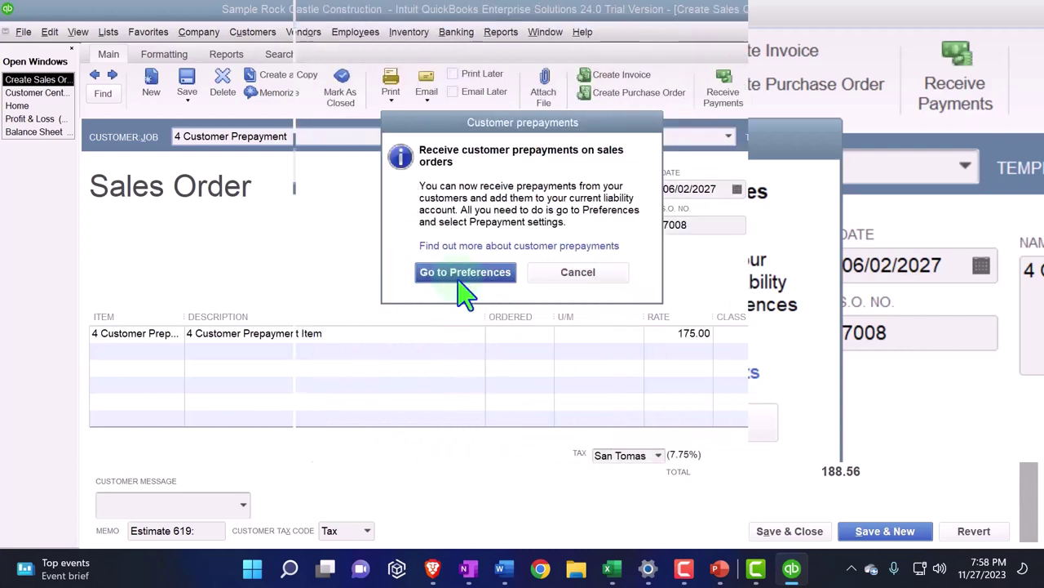
click(463, 277)
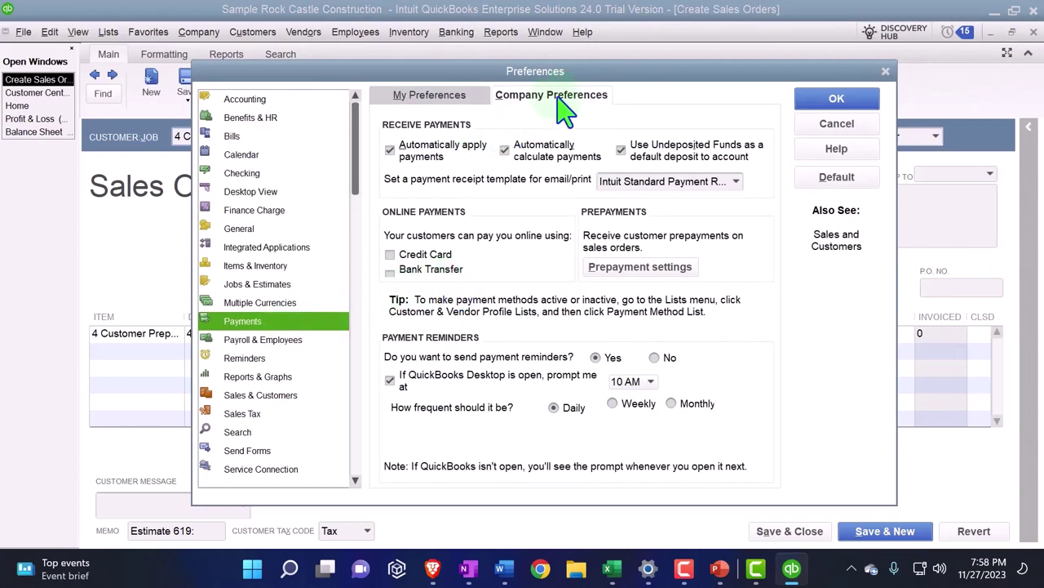
click(886, 72)
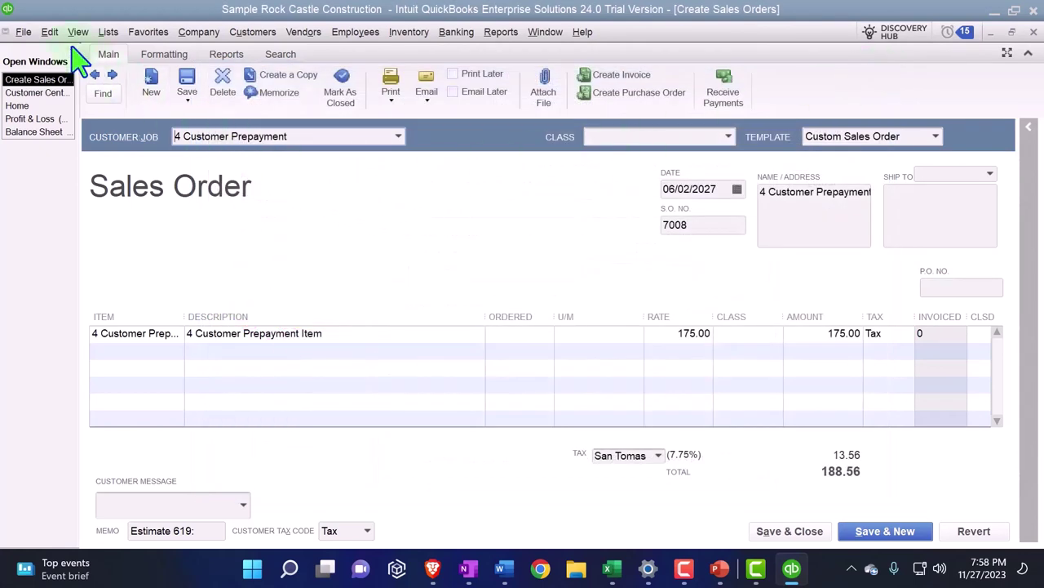
- Turn on customer prepayments in the prepayment settings of the company-level Payments preferences
click(51, 33)
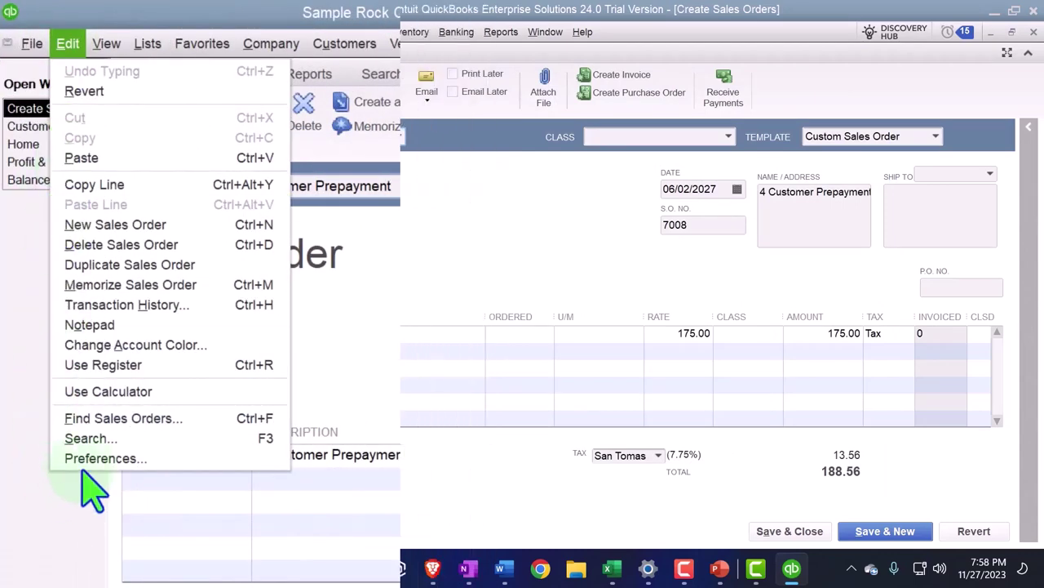
click(91, 459)
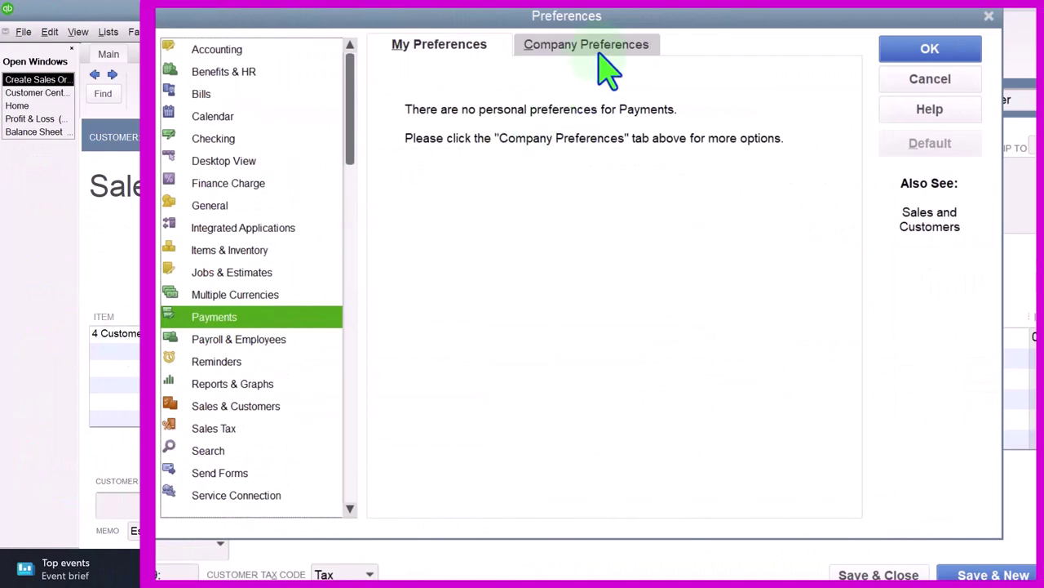
click(599, 55)
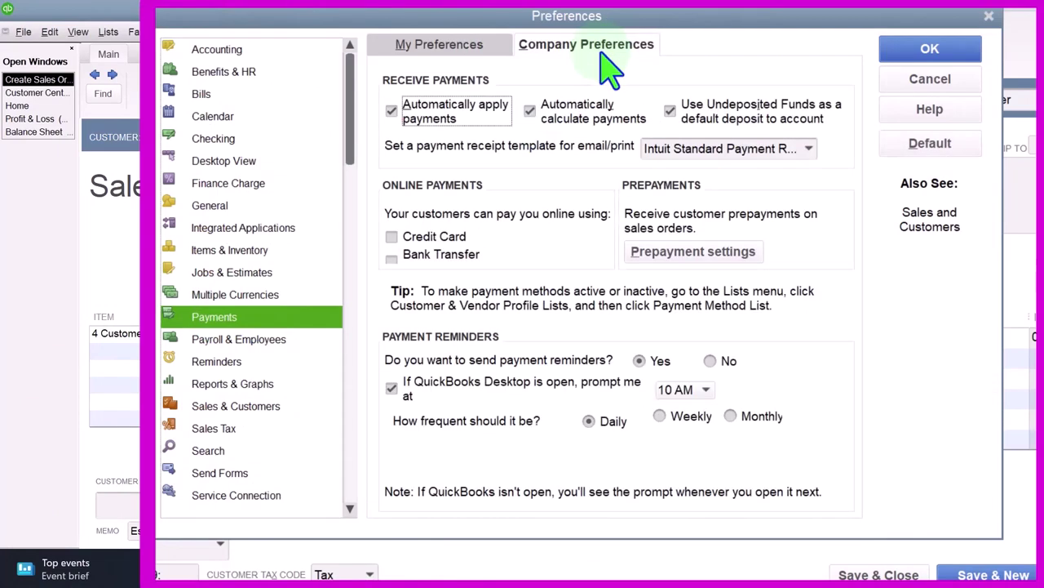
click(635, 207)
click(675, 253)
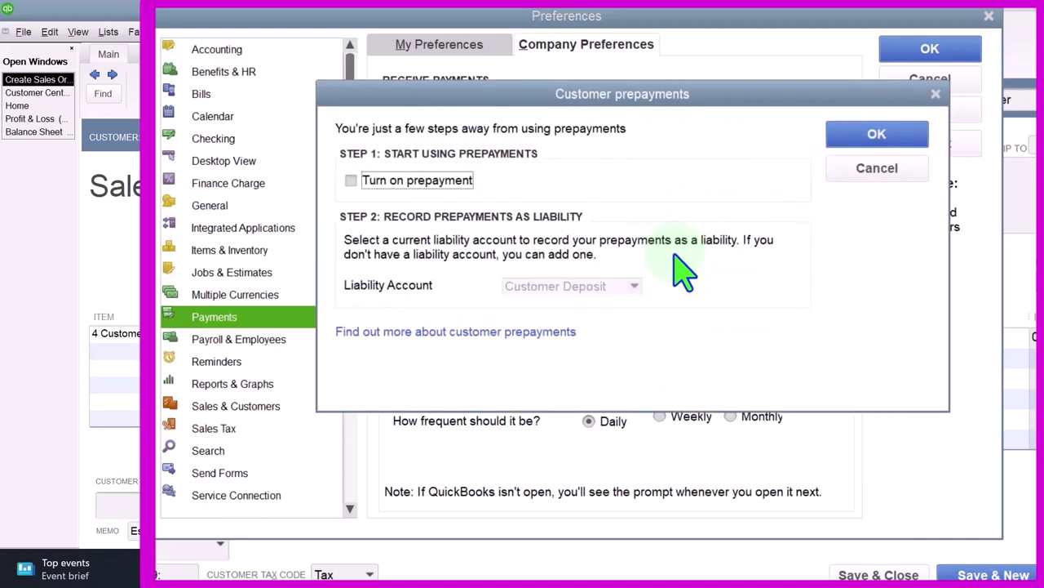
click(353, 180)
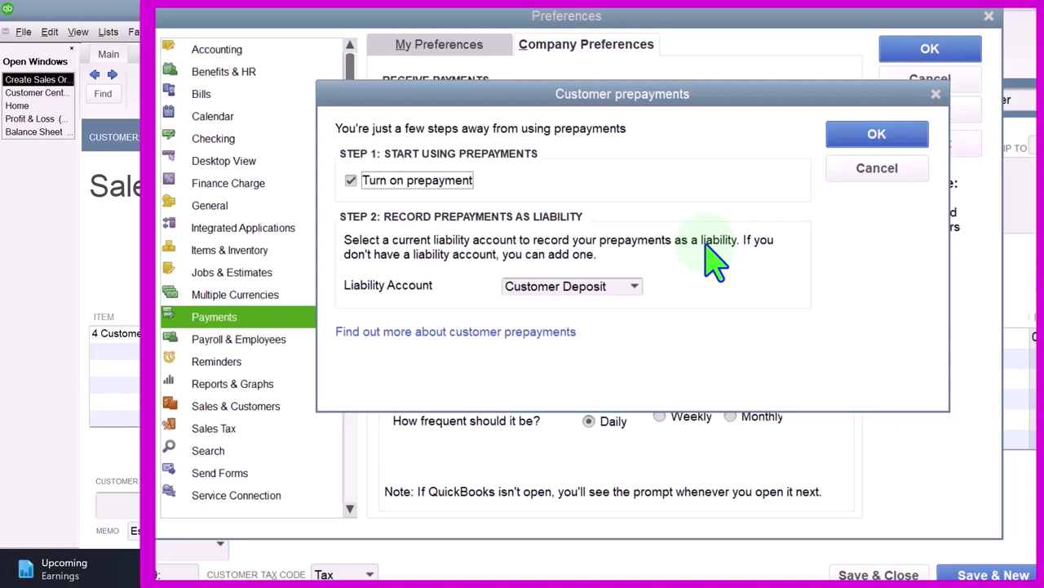
- Start a new Other Current Liability account for recording prepayments and name it "Customer Deposit"
click(636, 287)
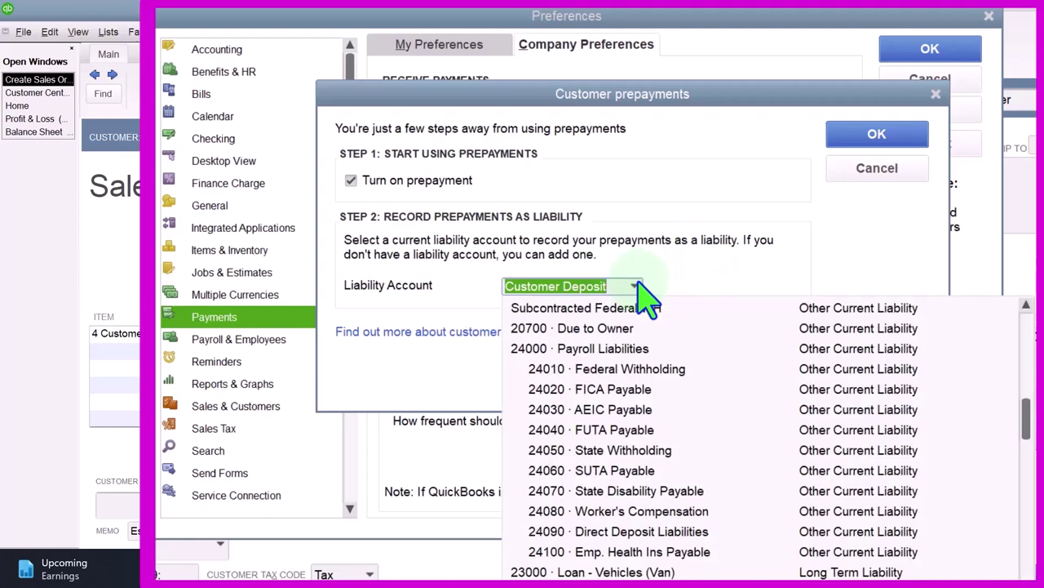
scroll(660, 350, down, 2)
scroll(661, 350, up, 2)
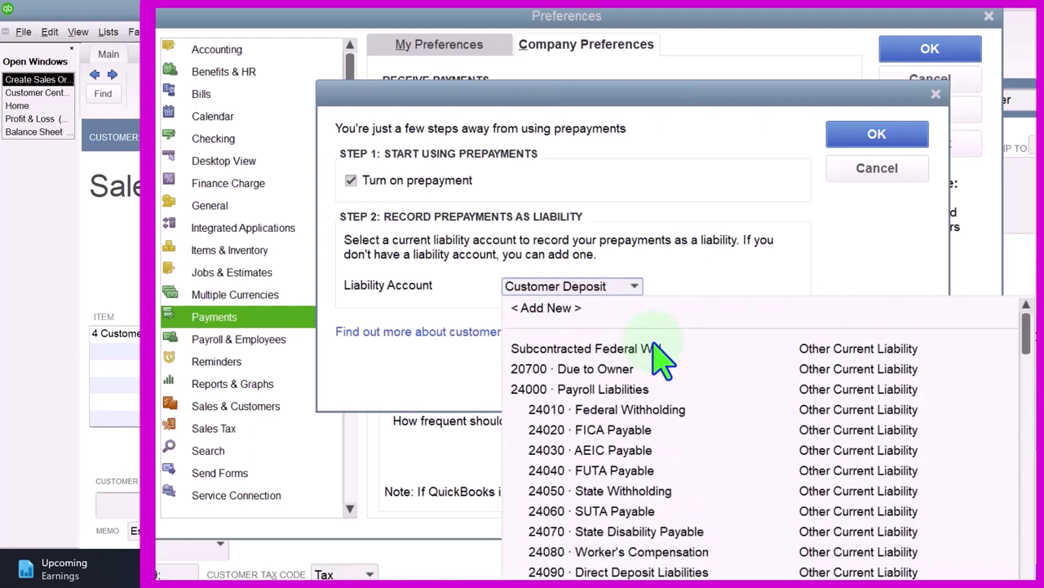
click(575, 310)
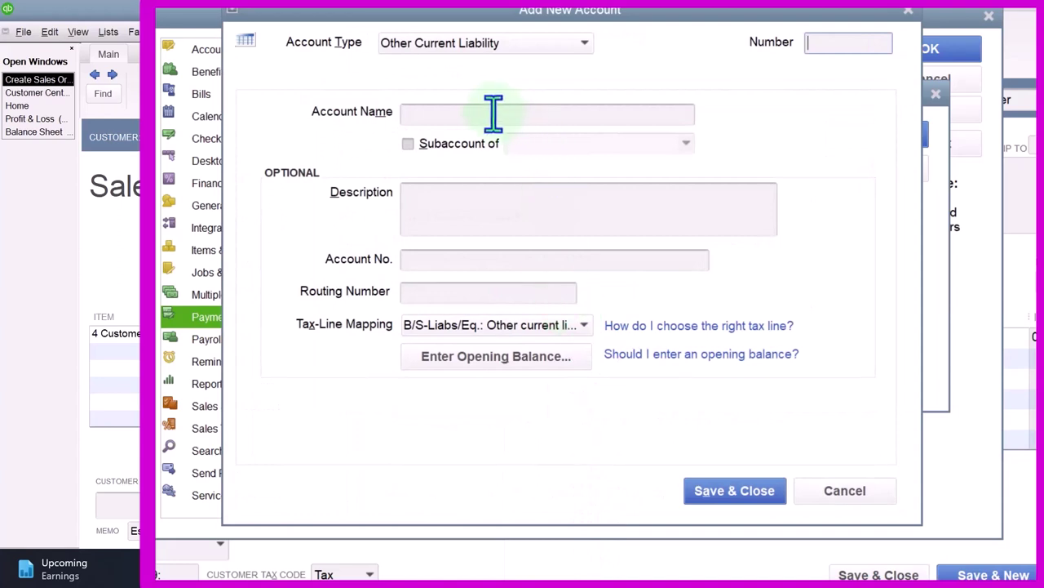
click(489, 115)
text(Custo)
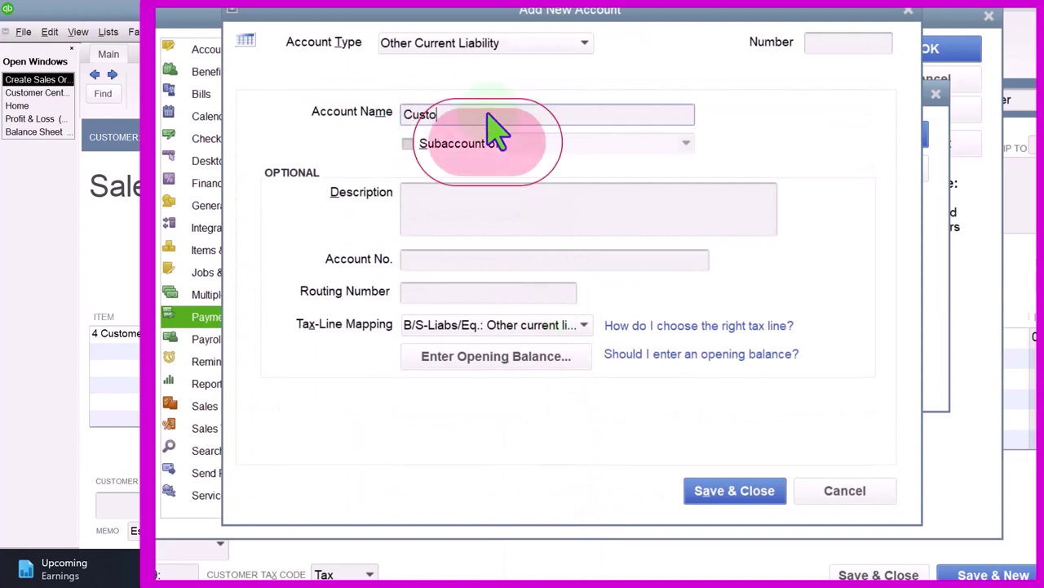
text(mer Deposit)
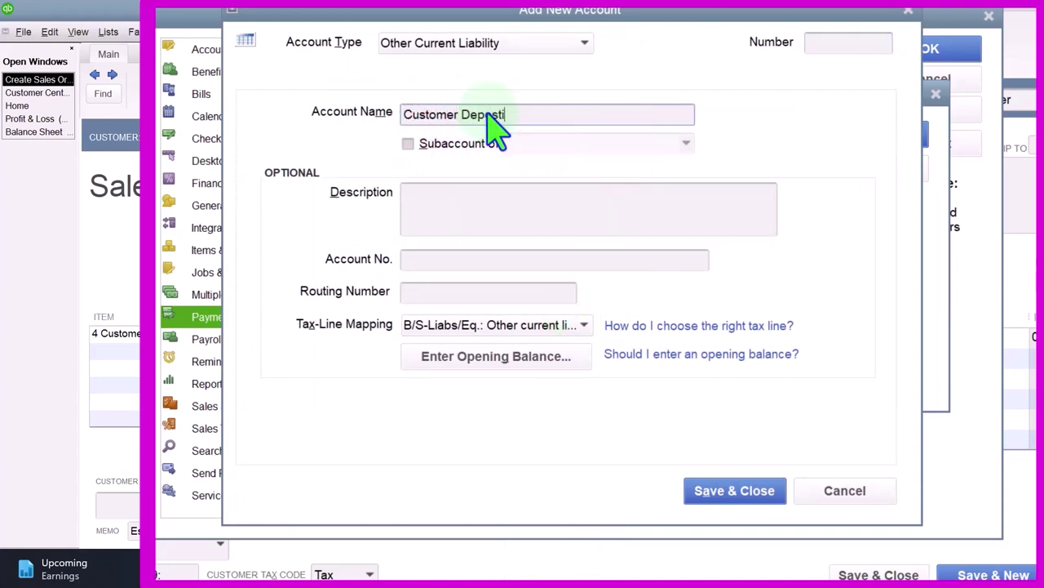
key(Tab)
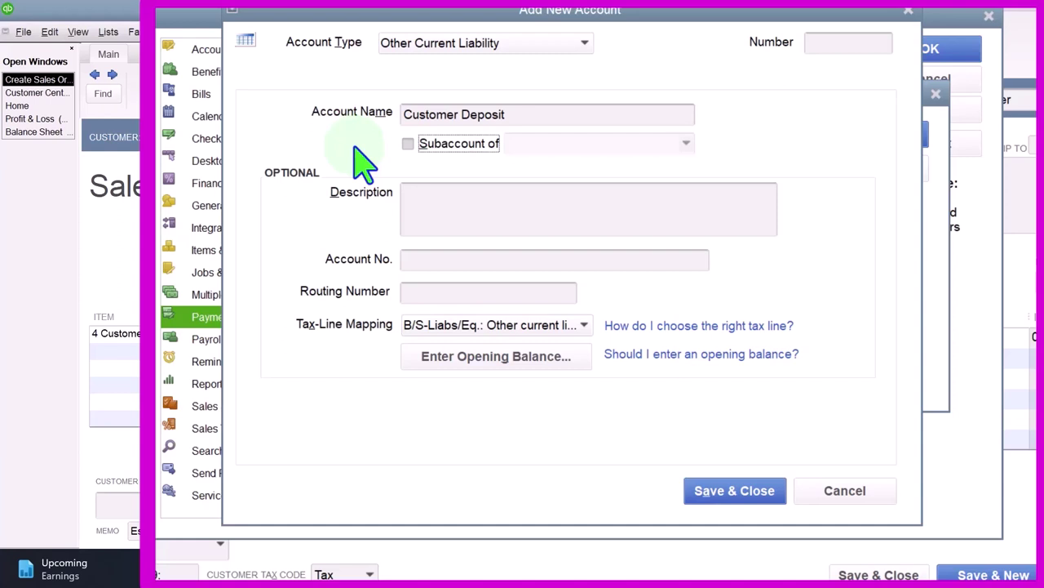
- Change the new account's name to "Customer Deposit." with a trailing period, save it as the liability account, and accept the prepayment settings
click(730, 493)
click(556, 161)
click(526, 113)
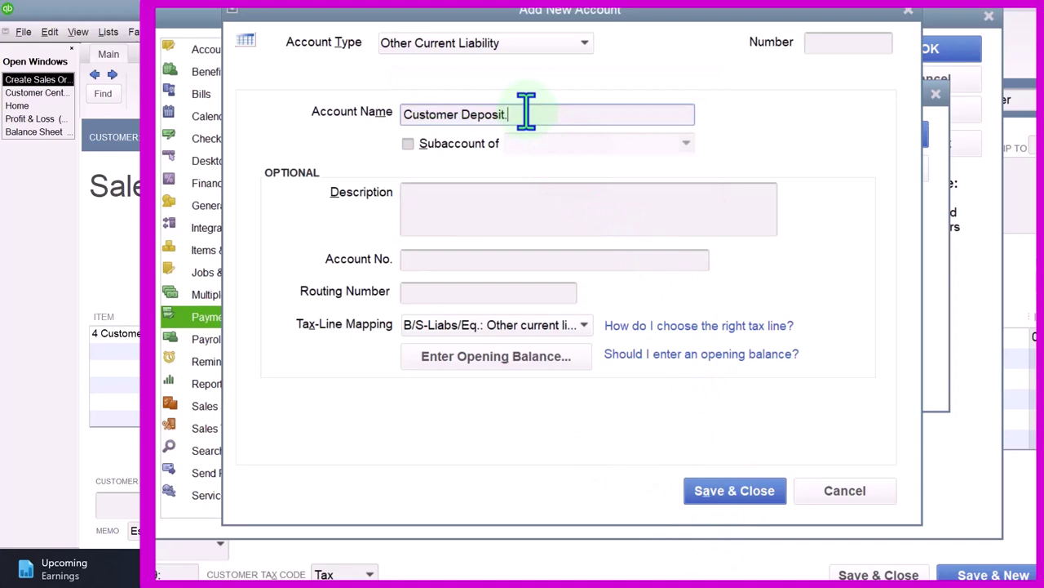
text(.)
click(728, 493)
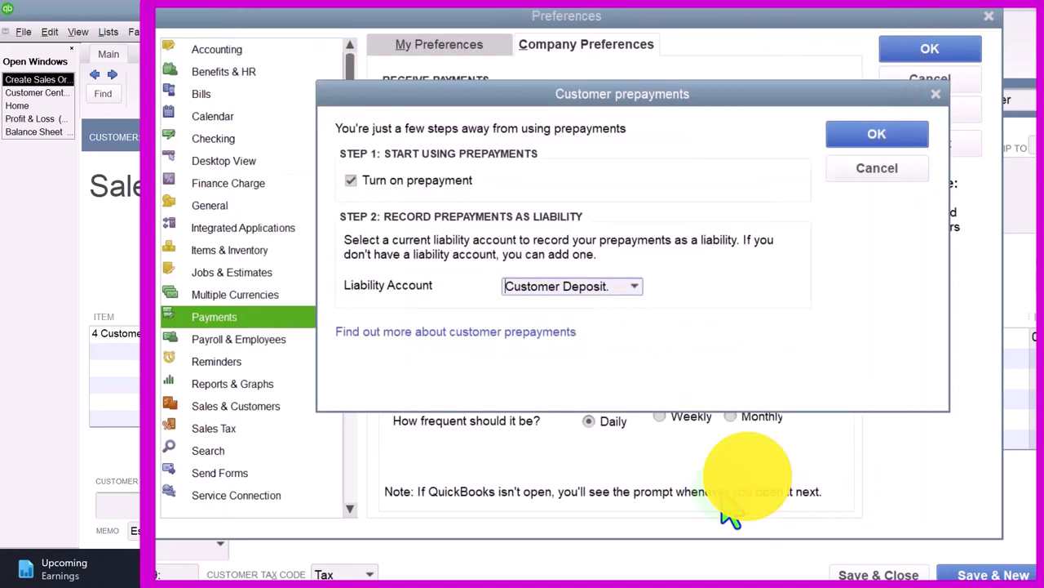
click(873, 136)
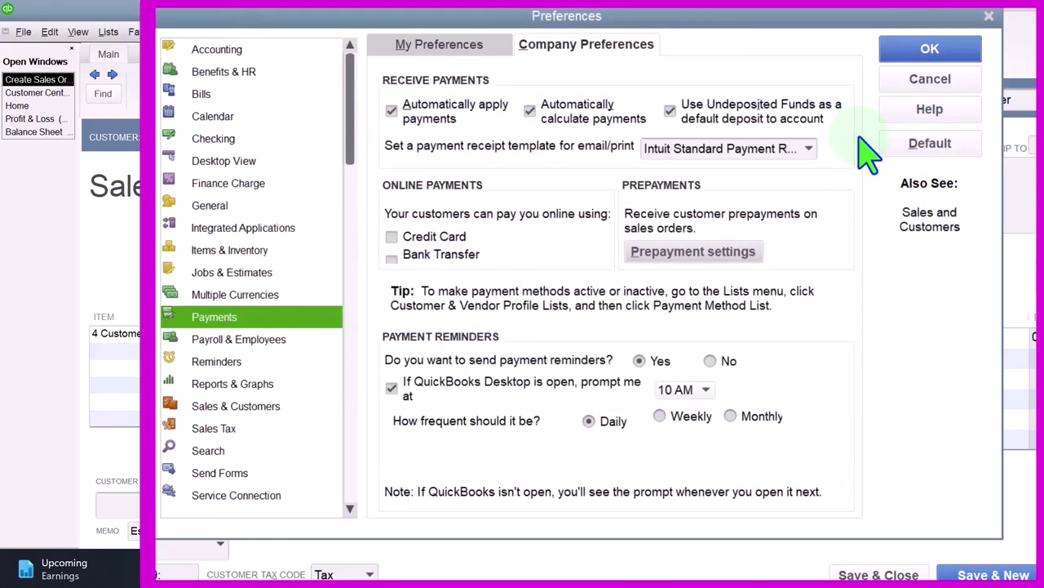
- Save the changed Payments preferences and allow all open windows to be closed
click(907, 47)
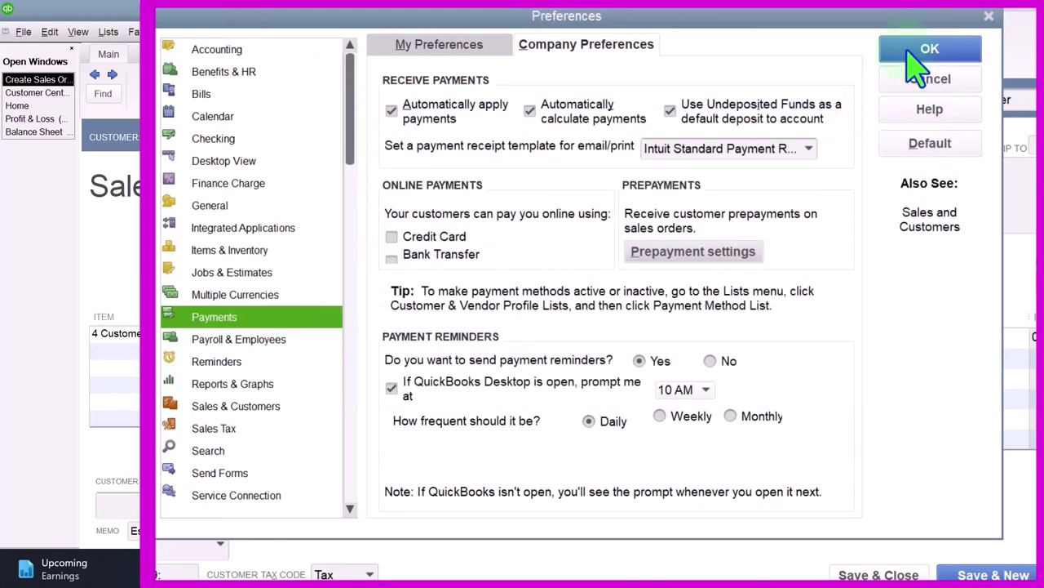
click(913, 54)
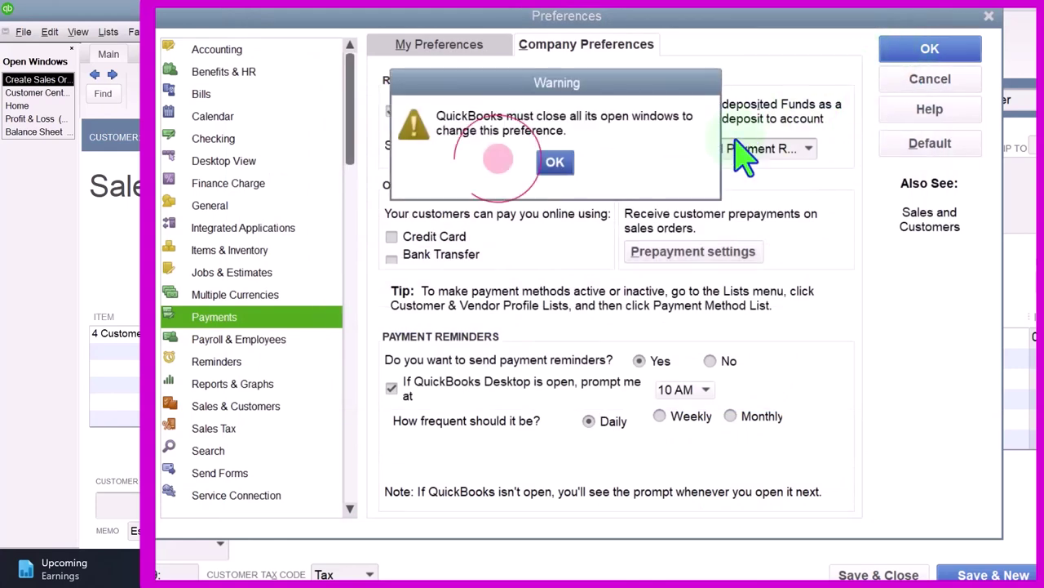
click(555, 163)
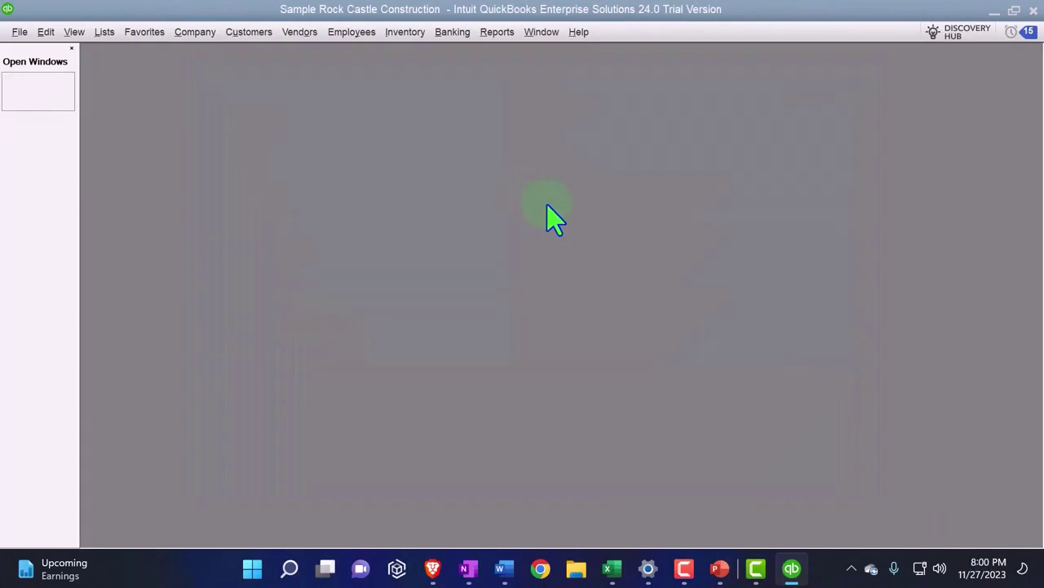
- Open the standard Balance Sheet report and set its date range to 01/01/2027 through 12/31/2027
click(497, 32)
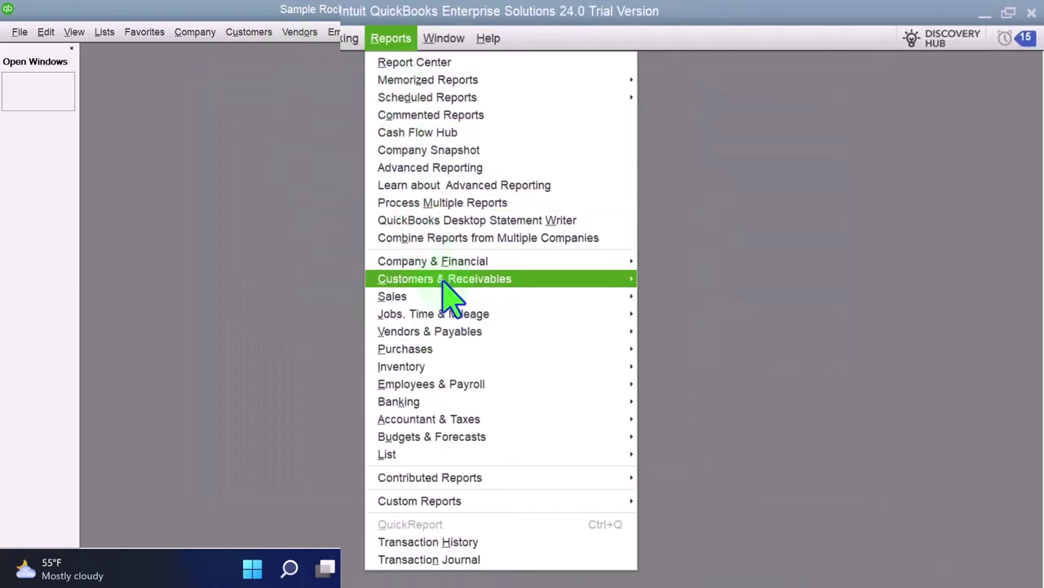
mouse_move(454, 262)
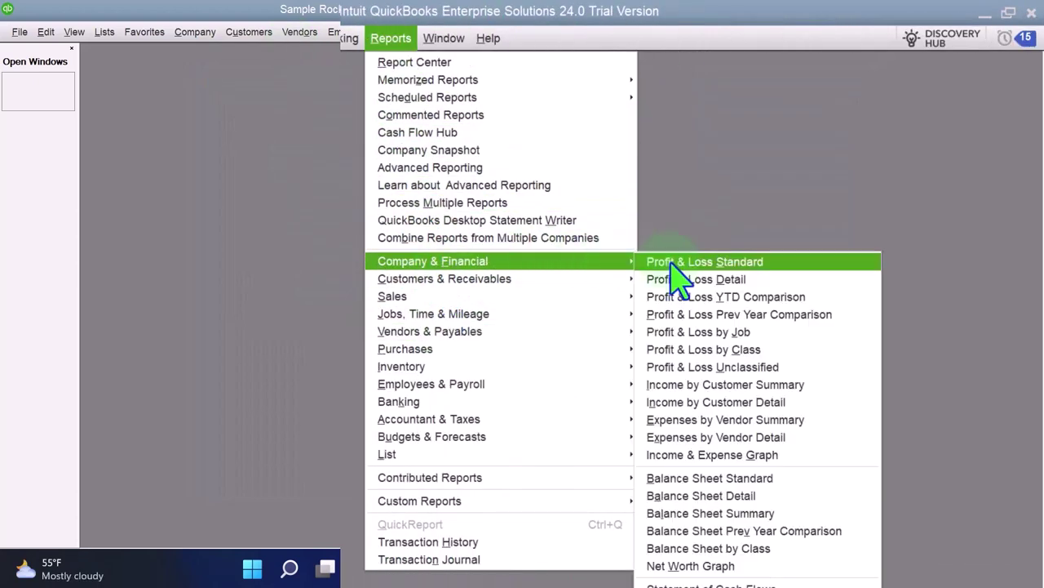
click(687, 480)
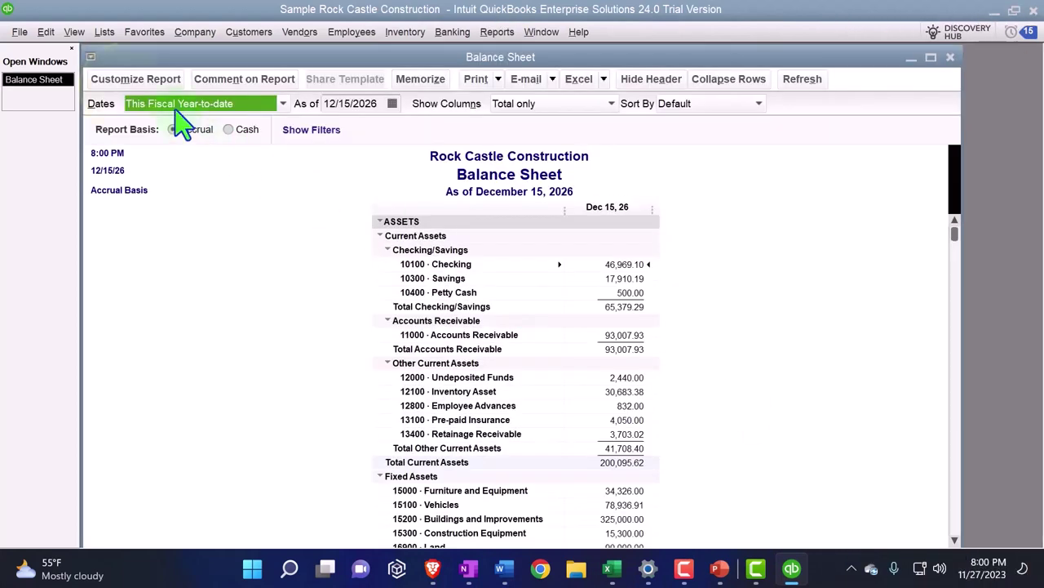
click(130, 78)
key(Tab)
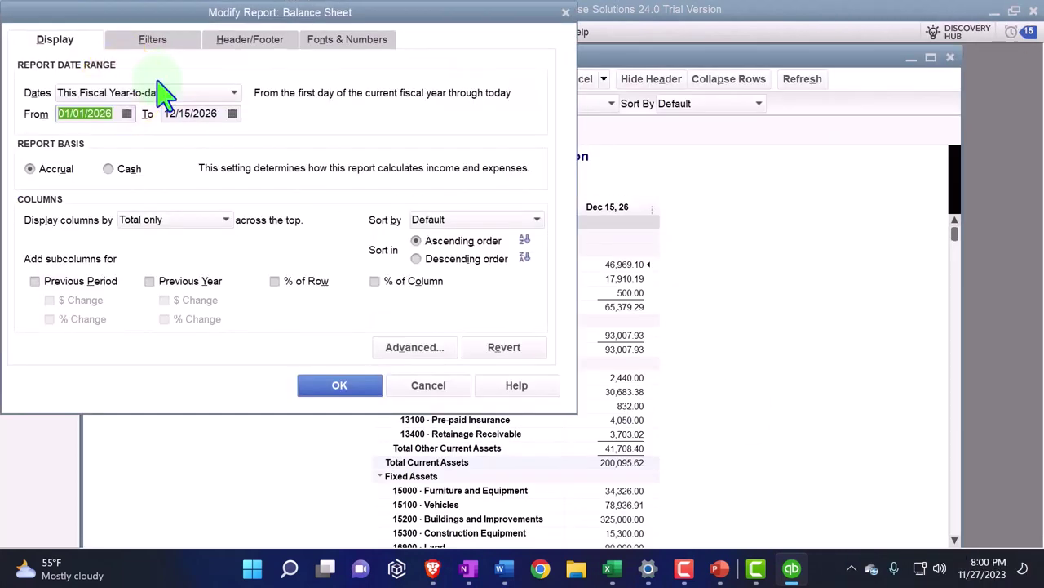
text(01/01/2027)
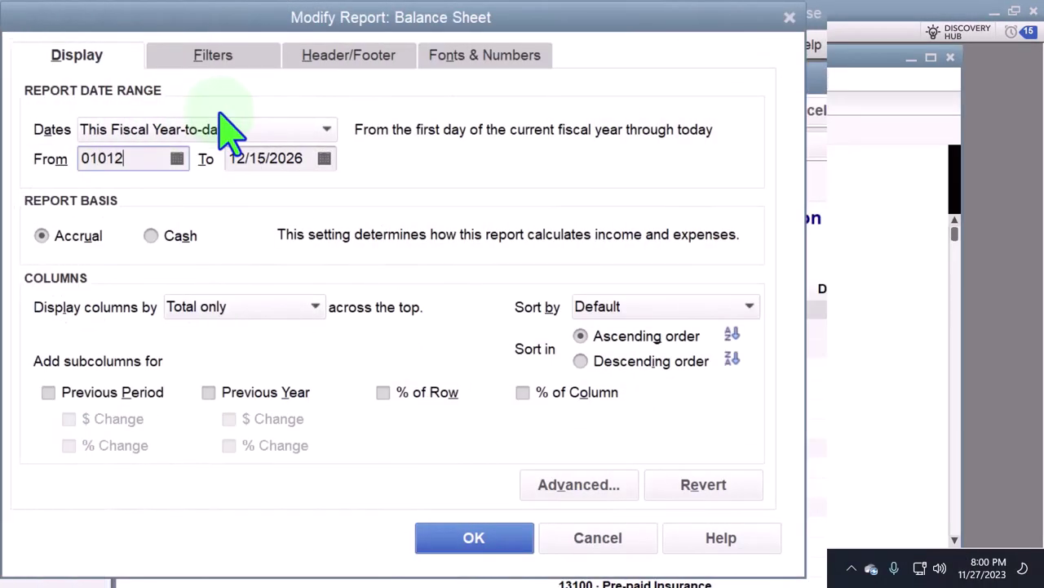
key(Tab)
text(123127)
key(Tab)
- Set the Balance Sheet fonts to size 14 for all related labels, apply the report changes, and maximize the report
click(466, 52)
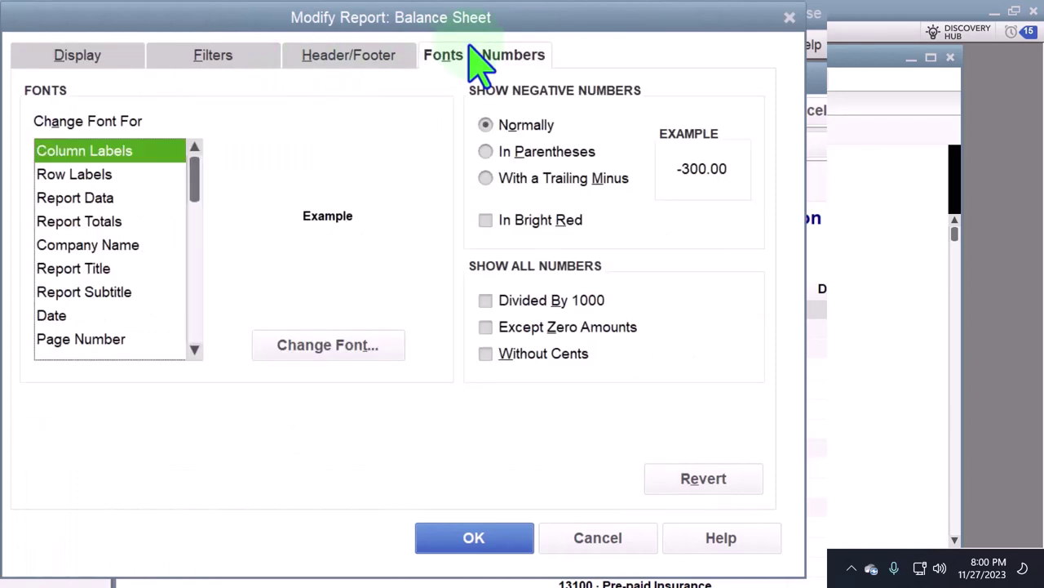
click(357, 346)
click(376, 280)
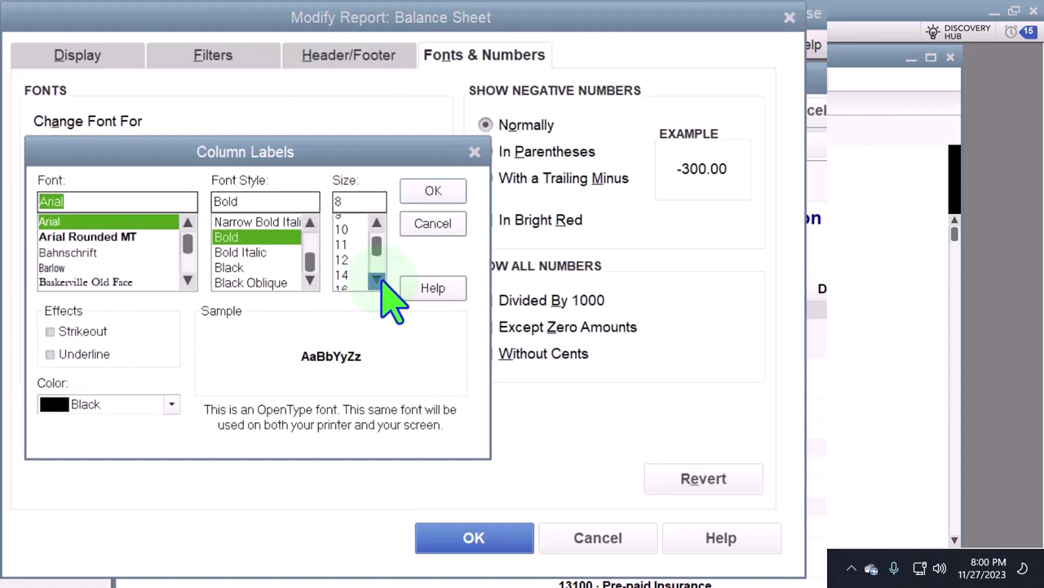
click(342, 273)
click(433, 190)
click(644, 247)
click(474, 537)
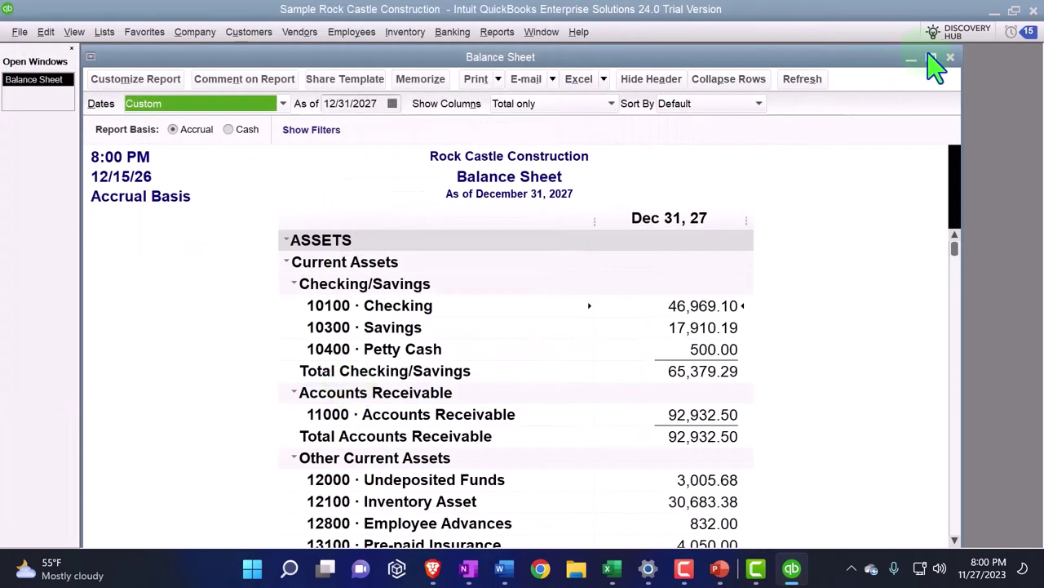
click(931, 58)
- Open the standard Profit & Loss report for 01/01/2027 through 06/30/2027 and show its columns by month
click(501, 32)
mouse_move(628, 263)
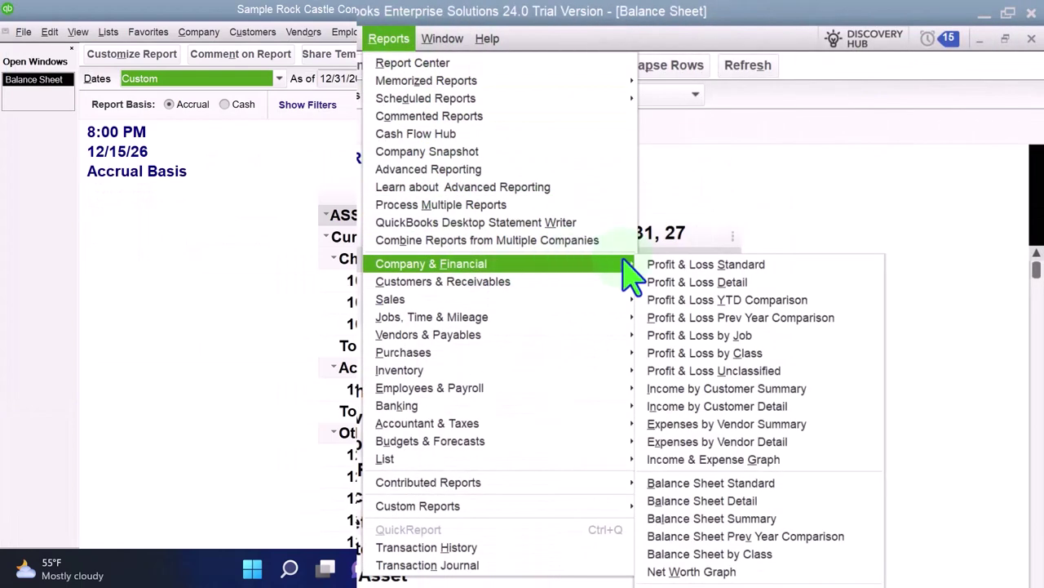
click(700, 264)
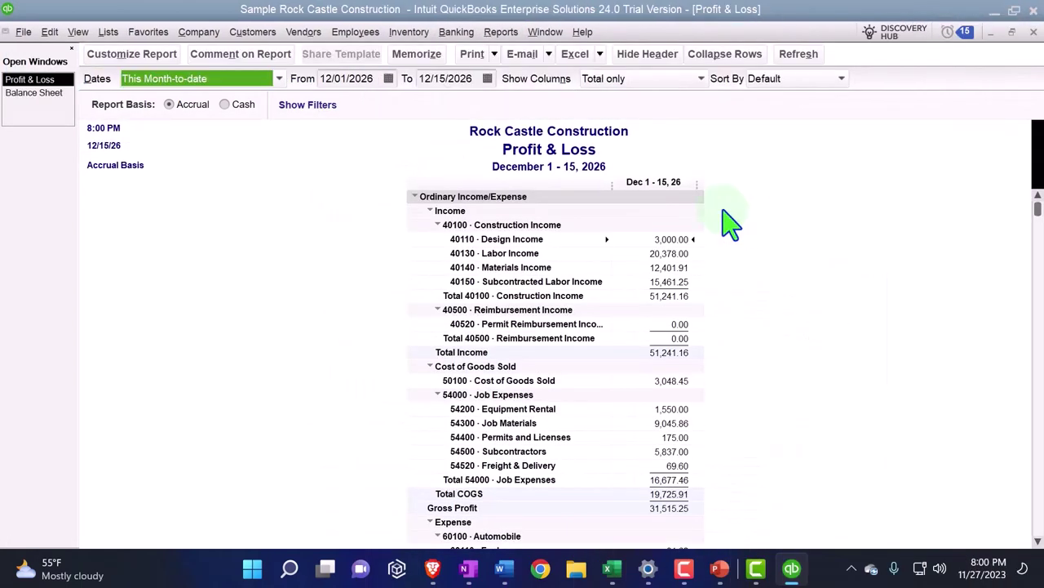
key(Tab)
text(01012027)
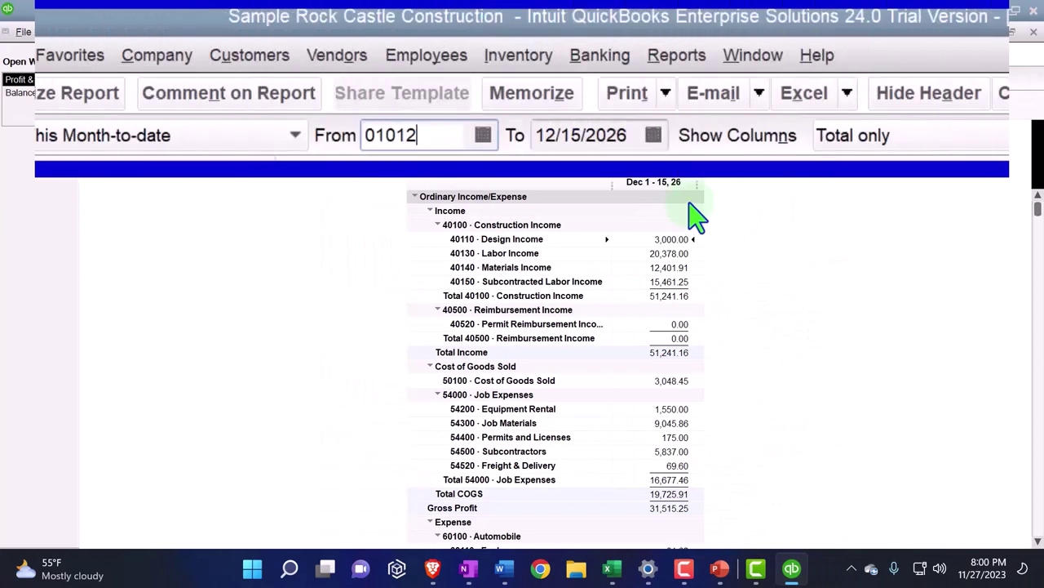
key(Tab)
text(06302027)
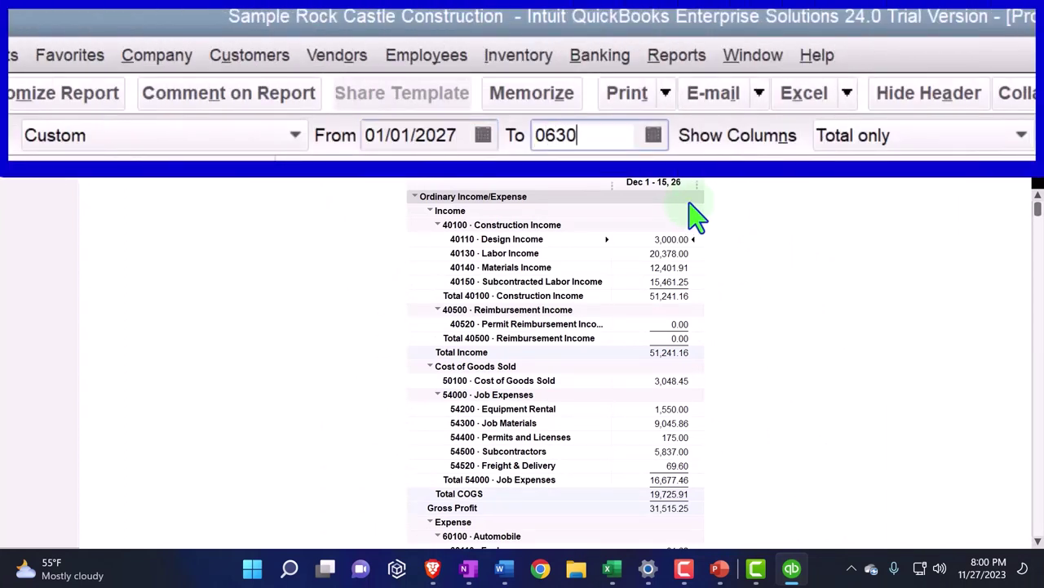
key(Tab)
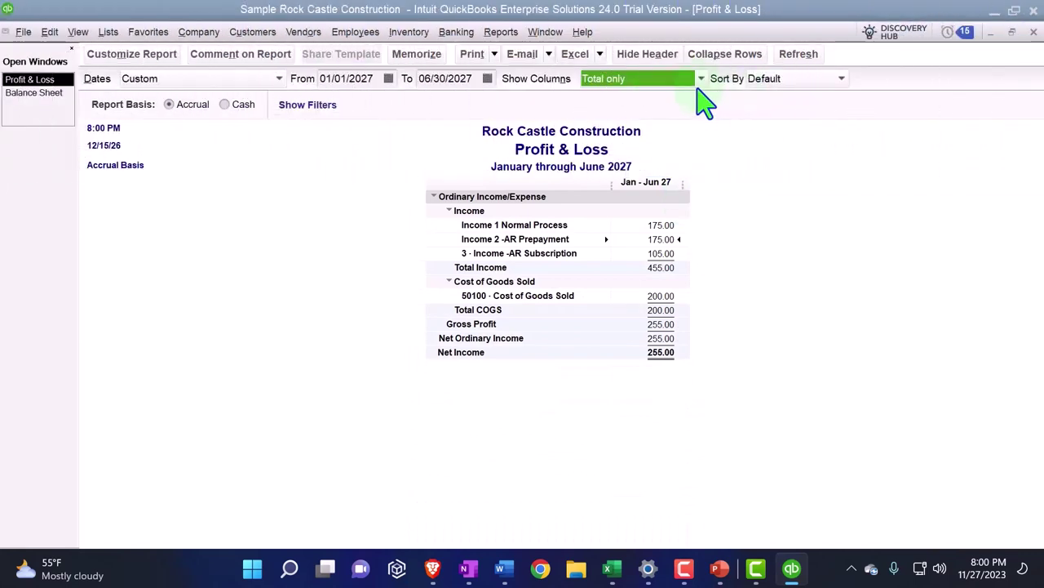
click(1020, 135)
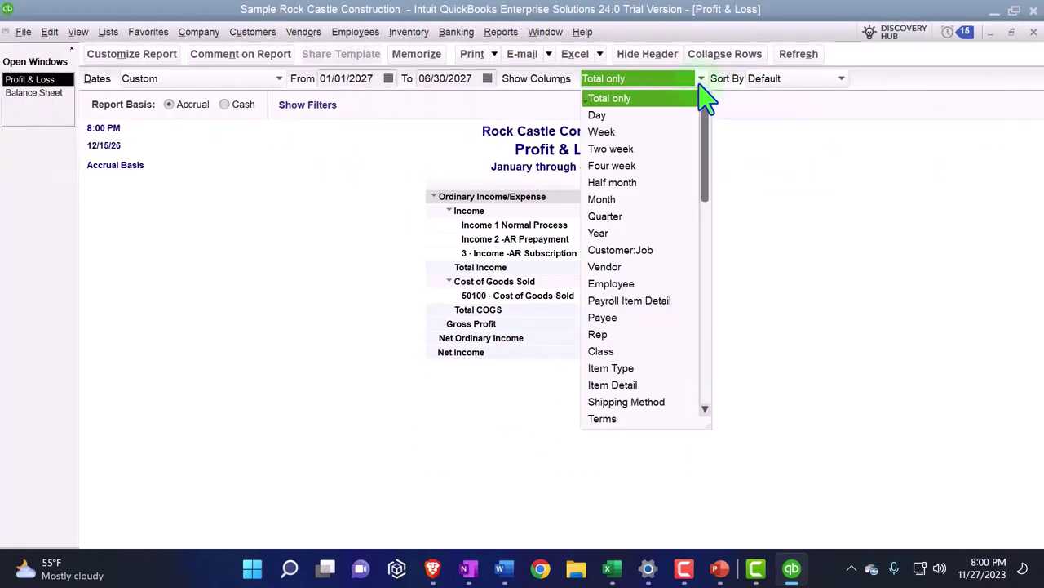
click(630, 201)
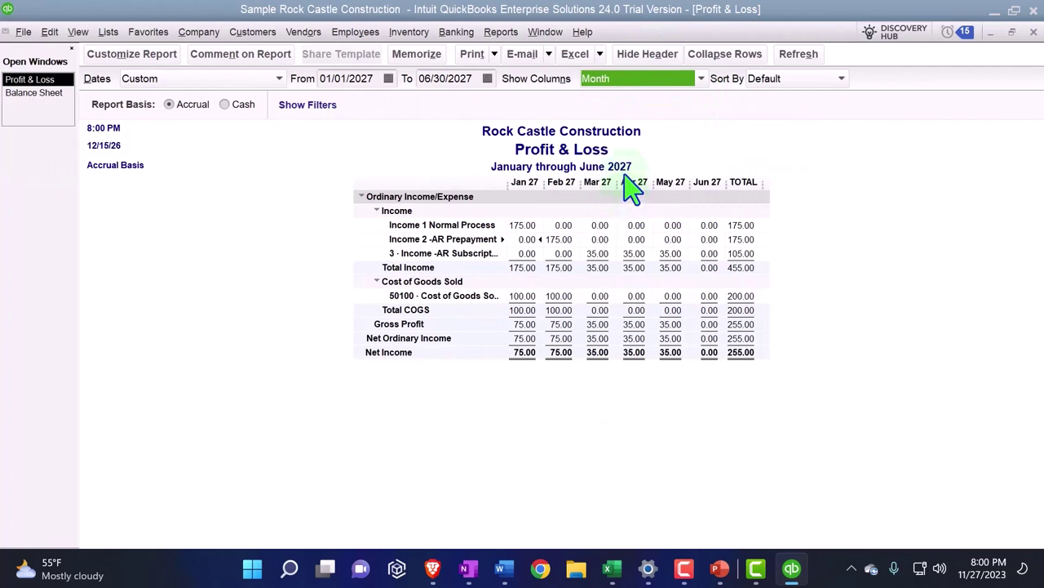
- Enlarge the Profit & Loss report fonts to size 14, including all related labels, and apply the changes
click(130, 53)
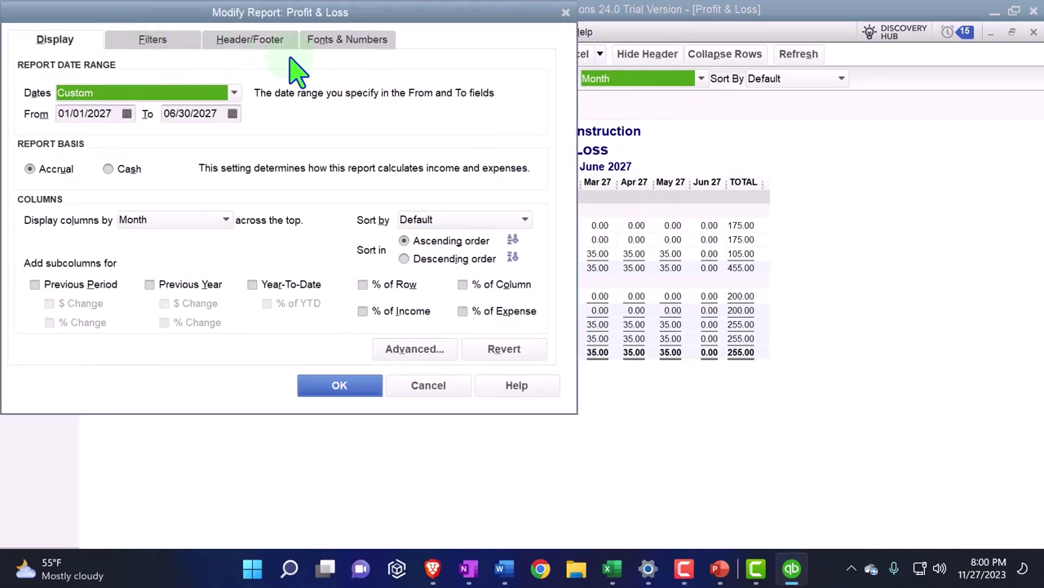
click(342, 34)
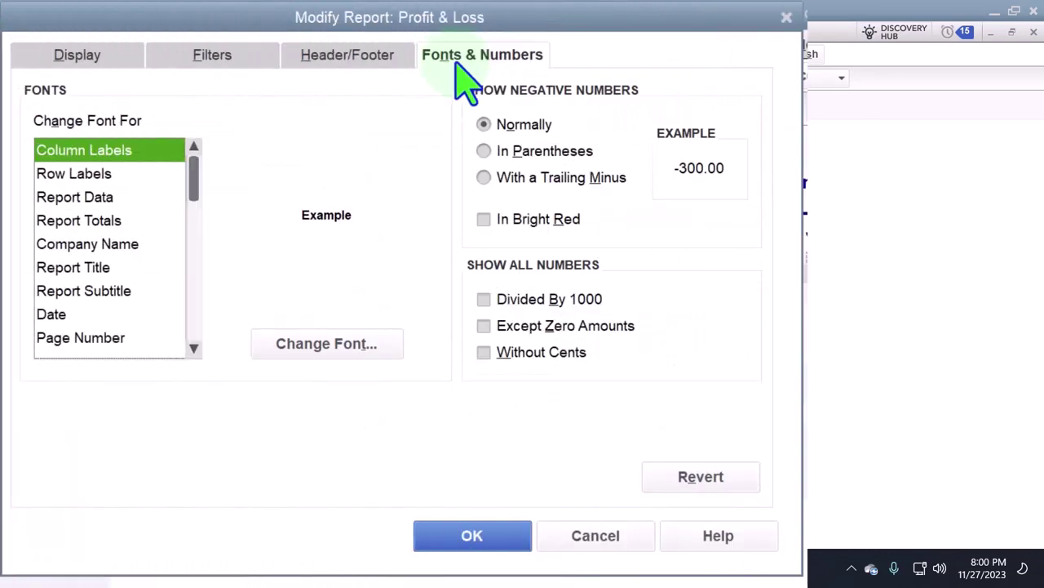
click(373, 342)
click(375, 280)
click(376, 279)
click(343, 266)
click(428, 191)
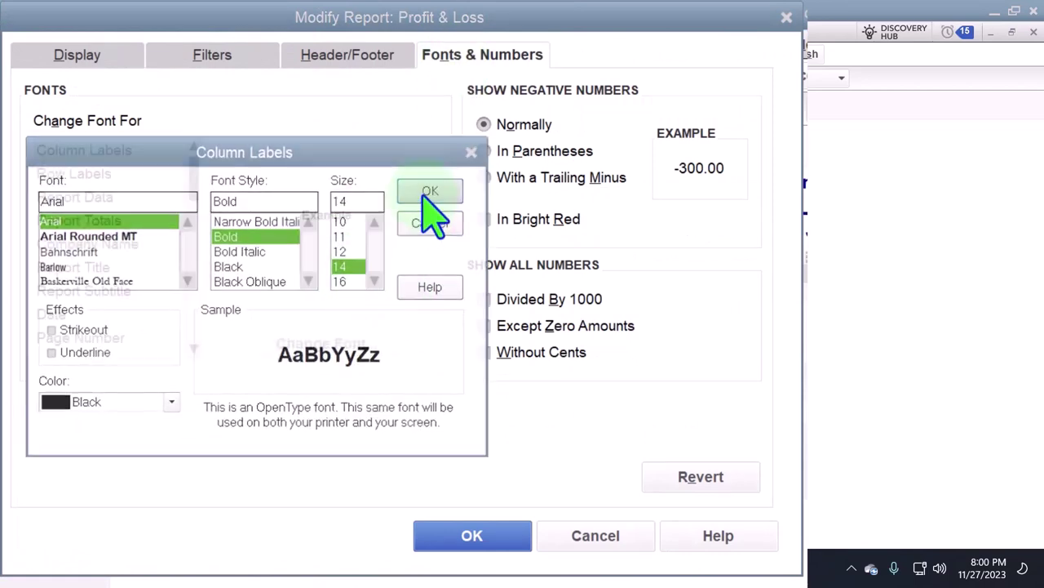
click(623, 244)
click(472, 536)
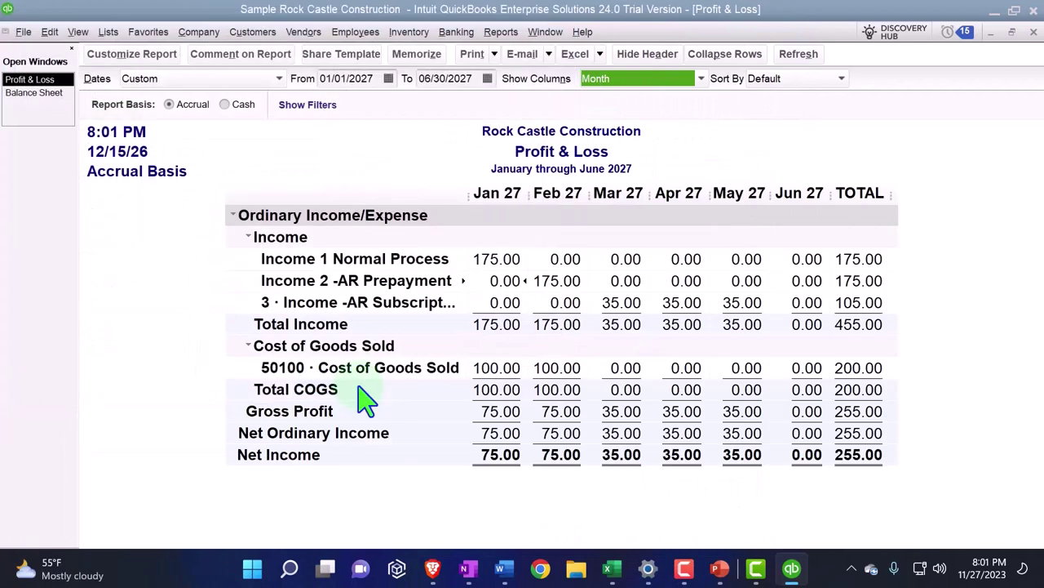
- Return to the home page and reopen sales order 7008 from the 4 Customer Prepayment customer's transactions
click(199, 32)
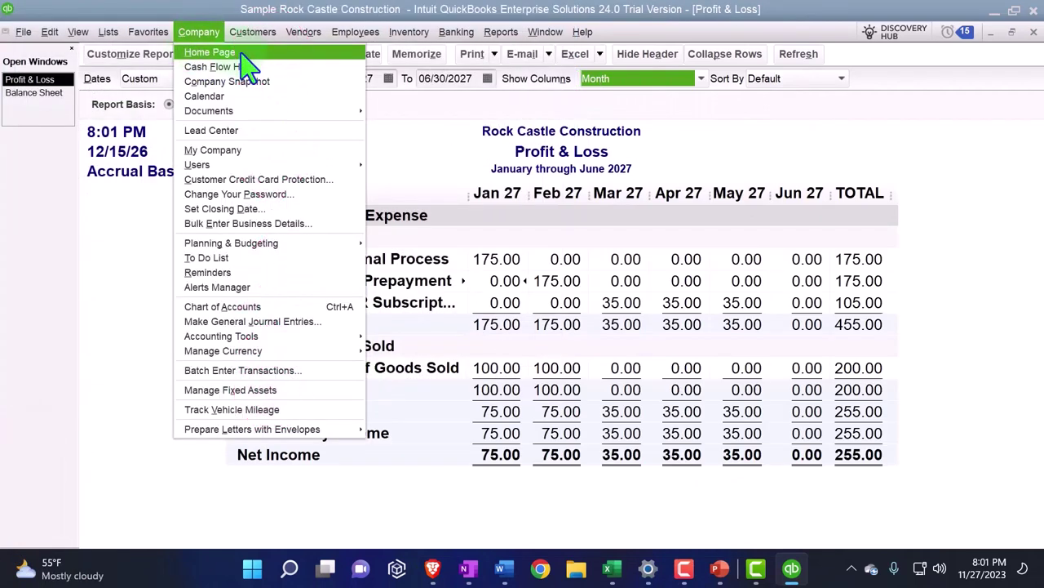
click(245, 52)
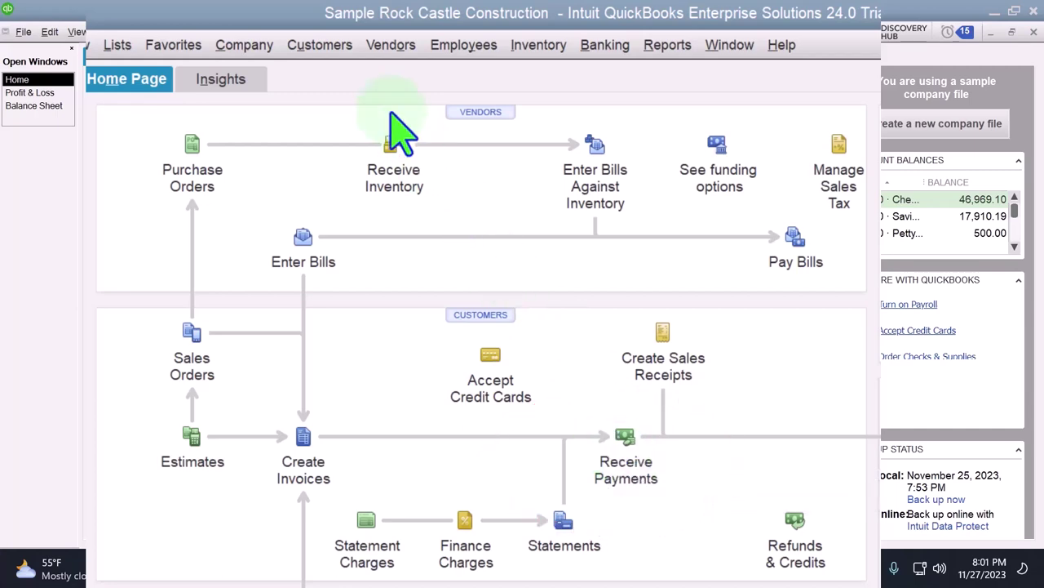
click(327, 49)
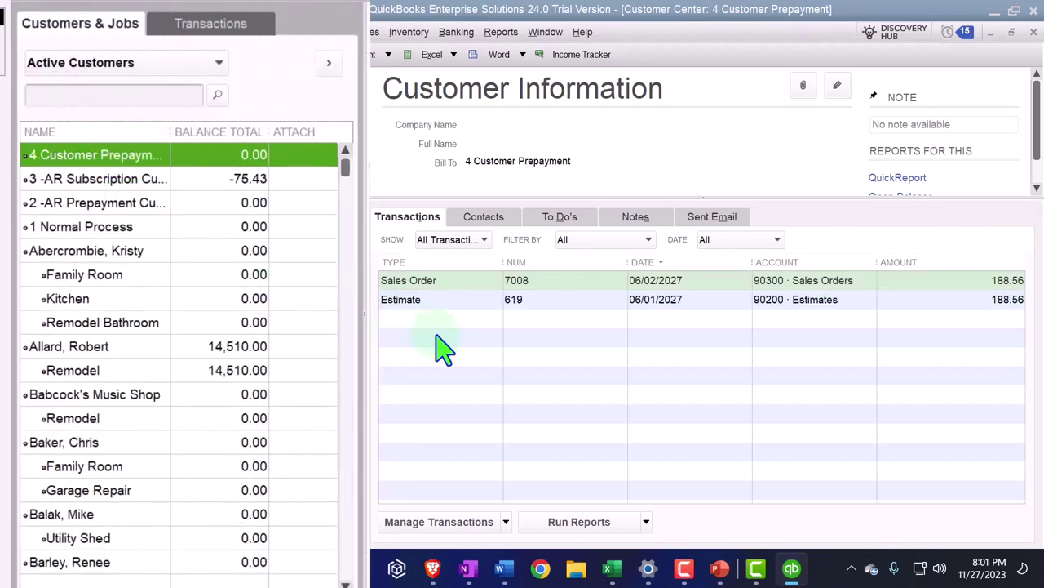
double_click(429, 304)
double_click(438, 286)
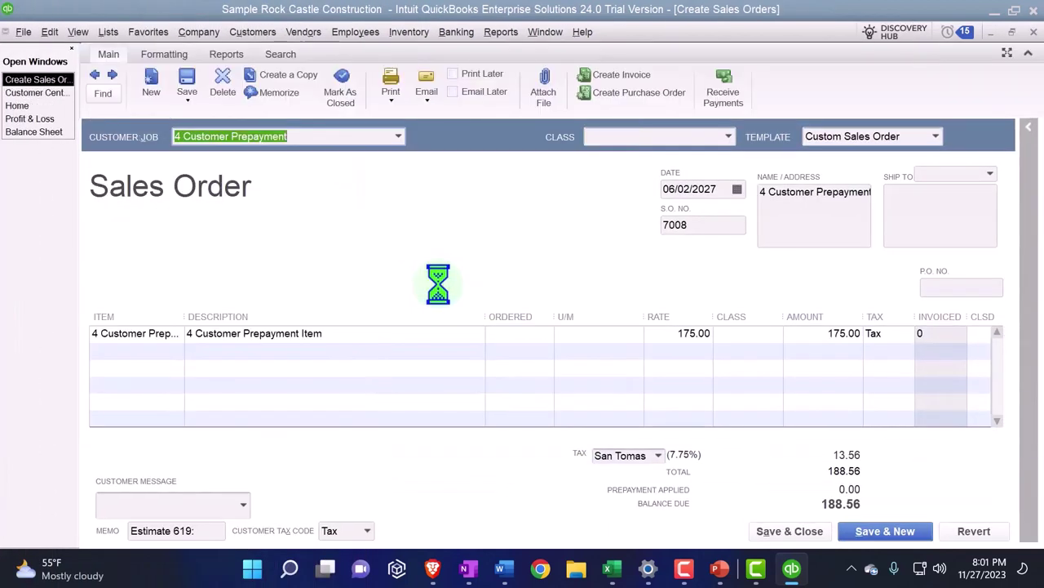
- Start receiving a prepayment against the sales order, acknowledge the prepayment notice, and set the payment amount to 50.00
click(728, 112)
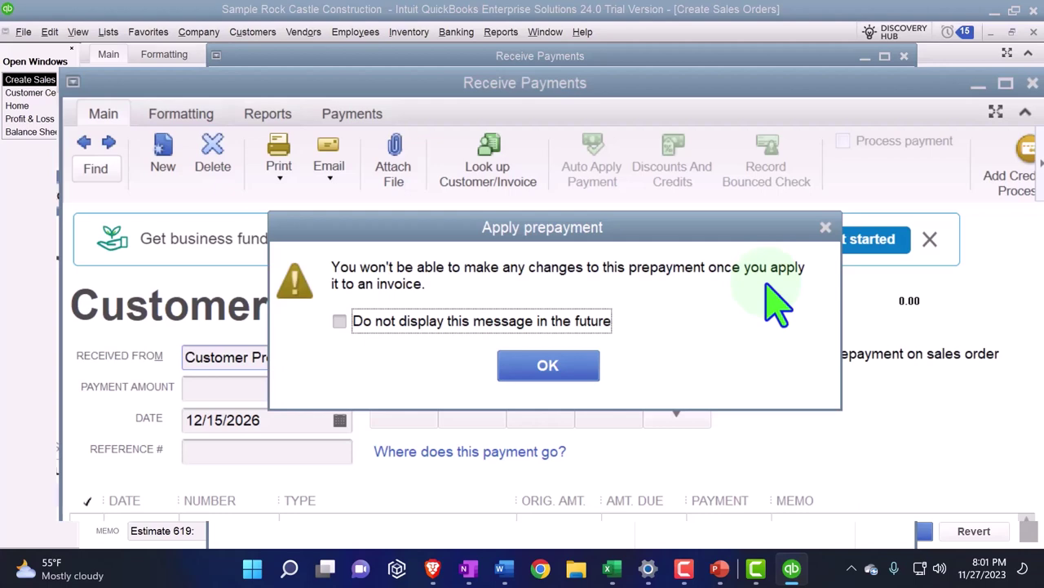
click(575, 364)
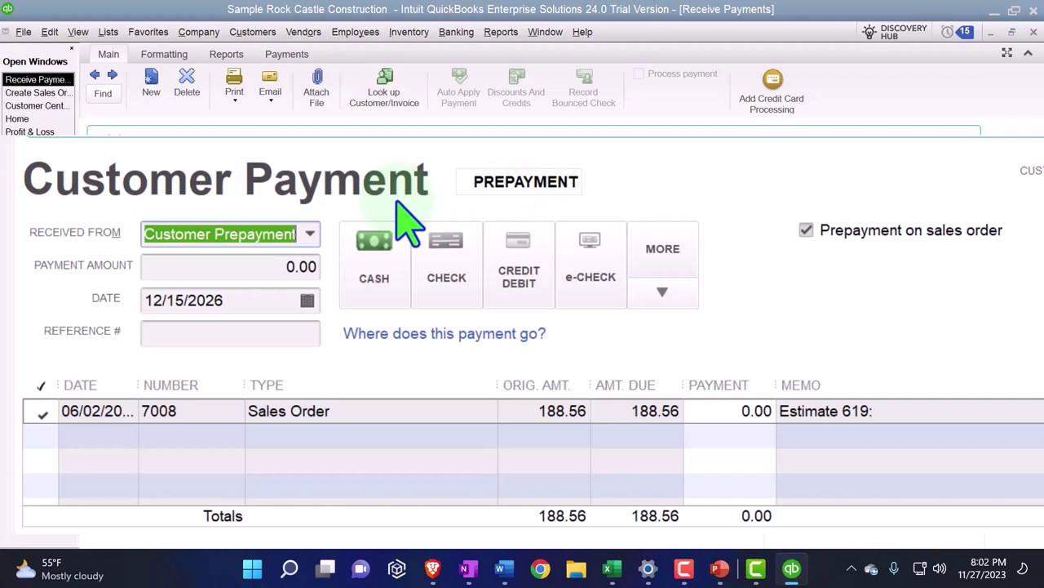
click(492, 198)
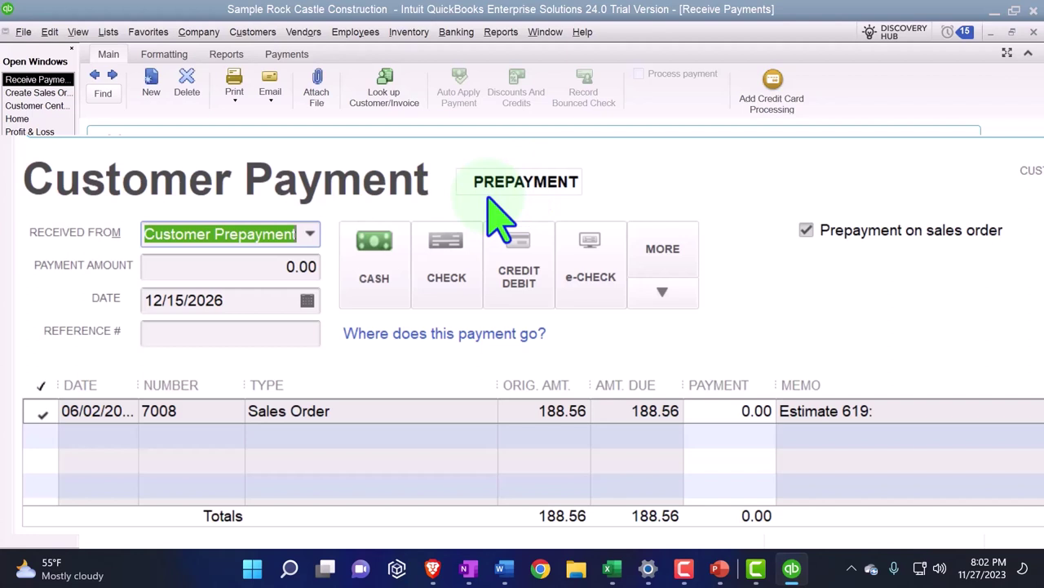
click(433, 436)
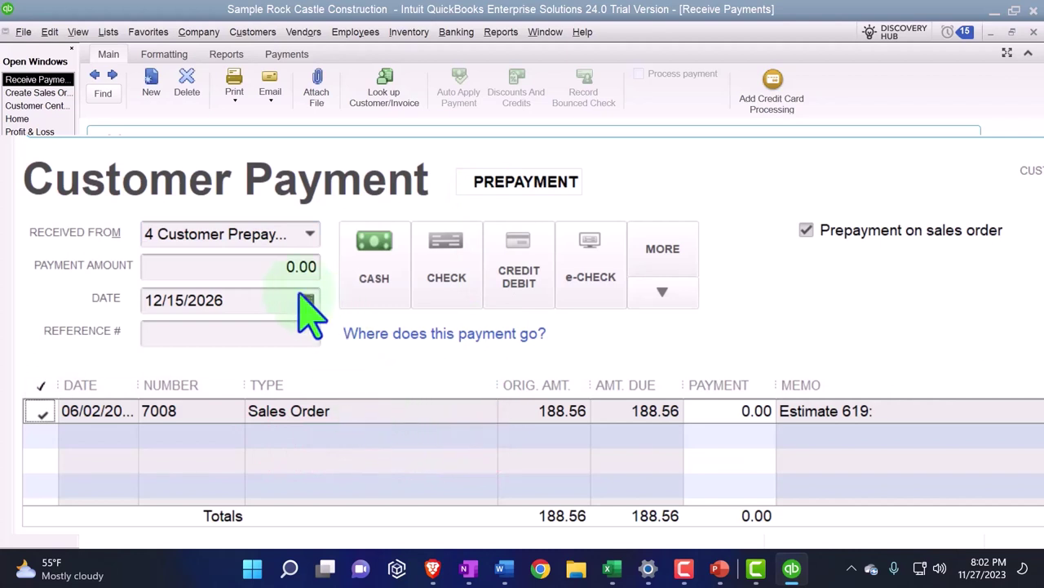
click(281, 267)
text(50)
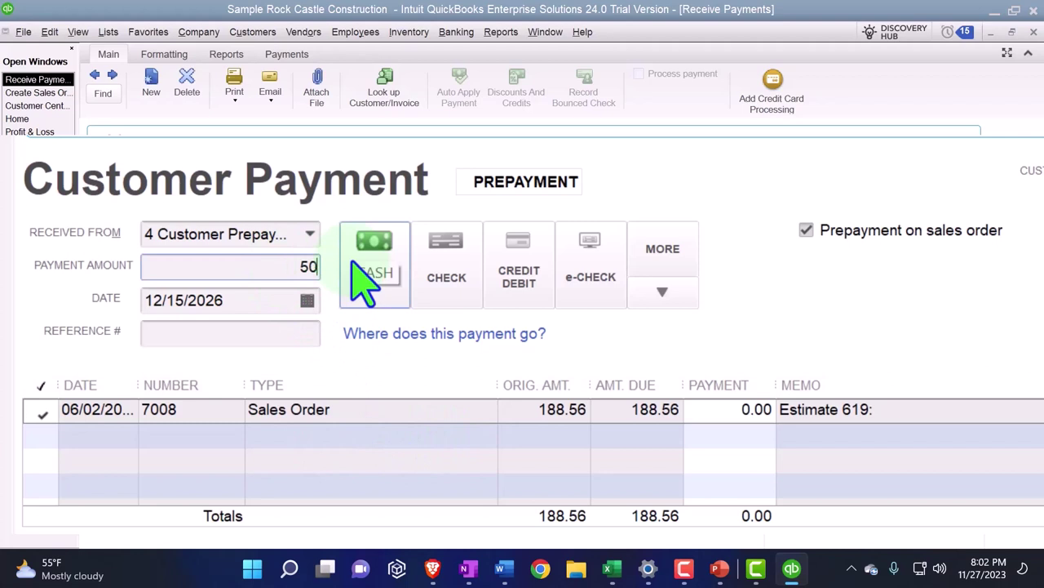
key(Tab)
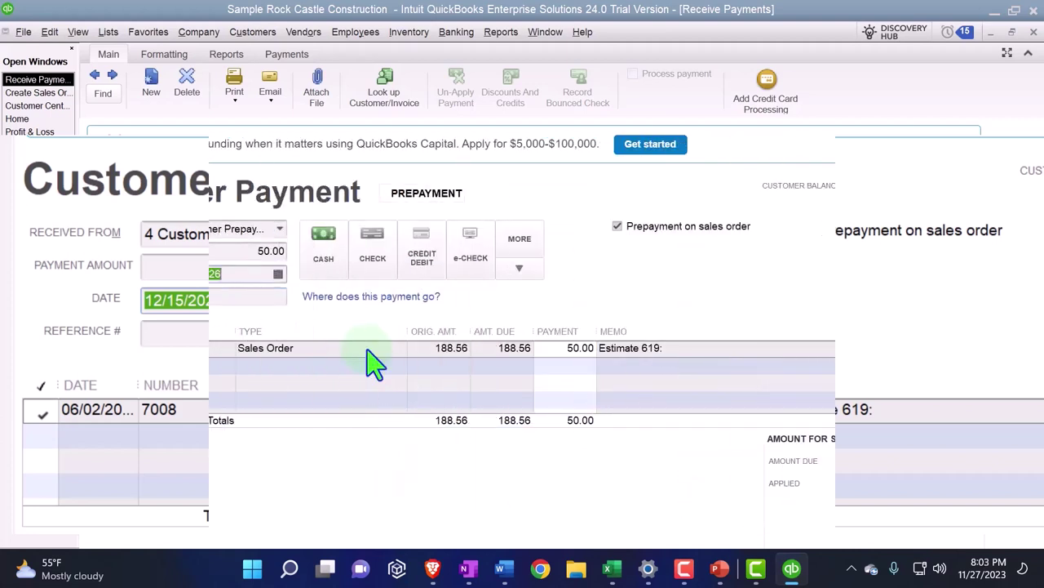
- Switch to the Excel worksheet and enter "Receive Payment" as the form name in cell A7
click(612, 569)
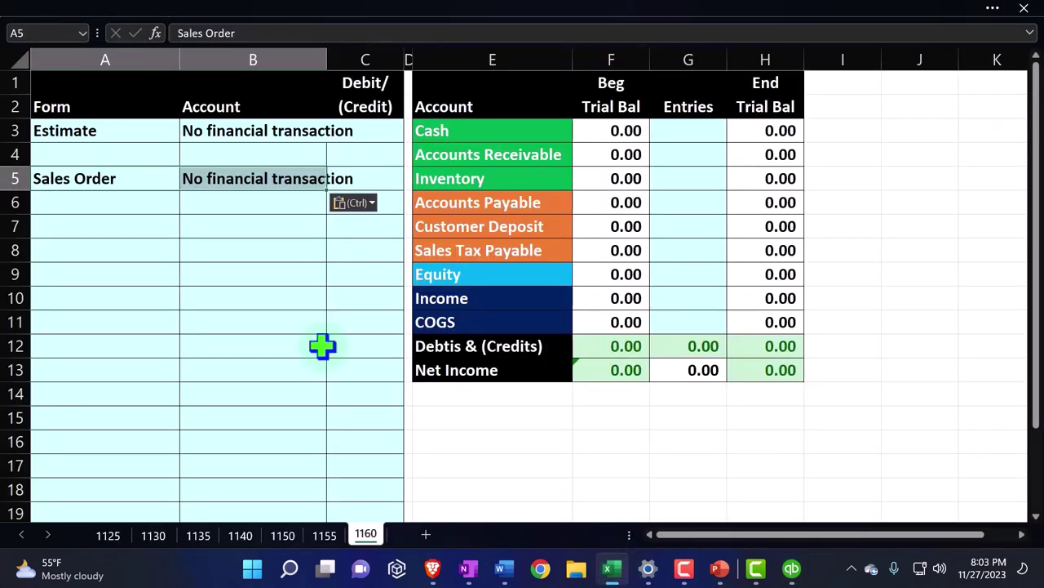
click(187, 287)
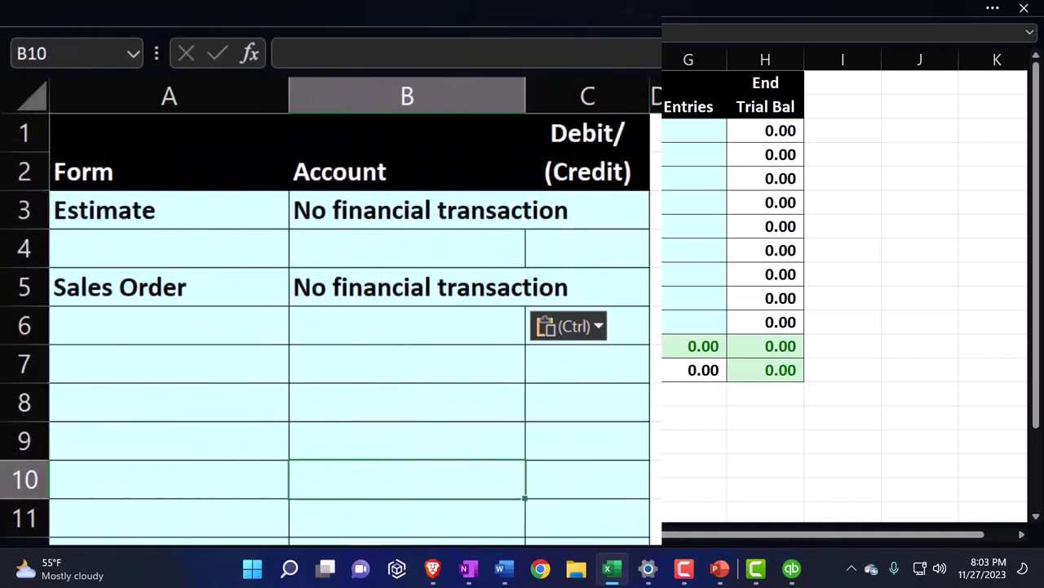
click(161, 359)
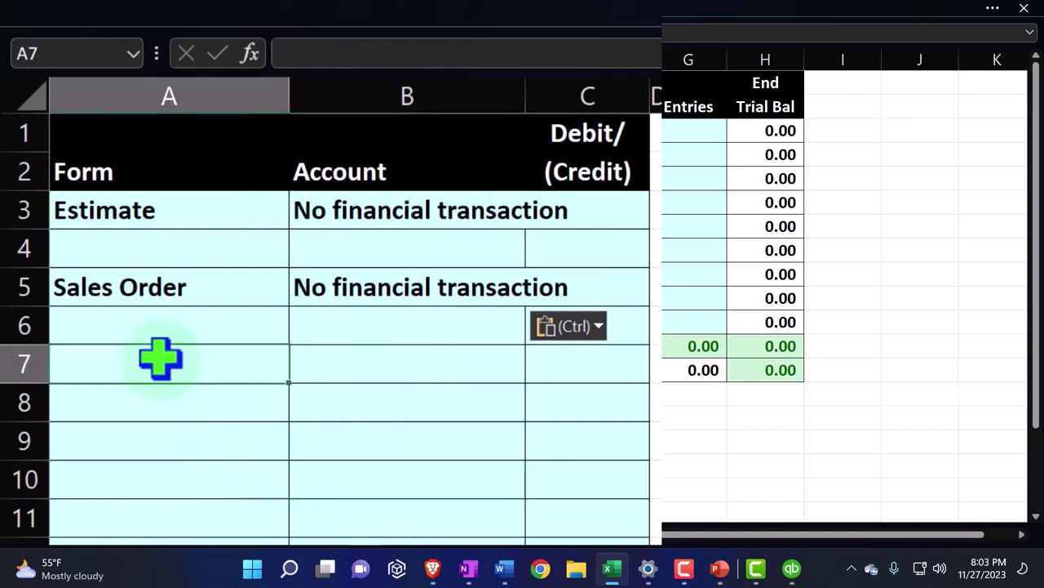
text(Receive Pa)
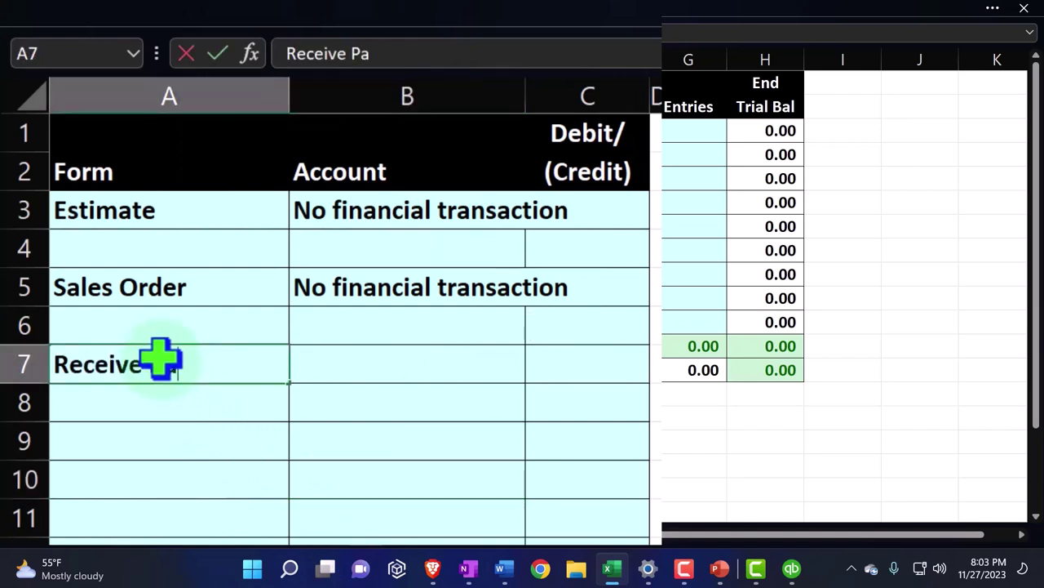
text(yment)
key(Tab)
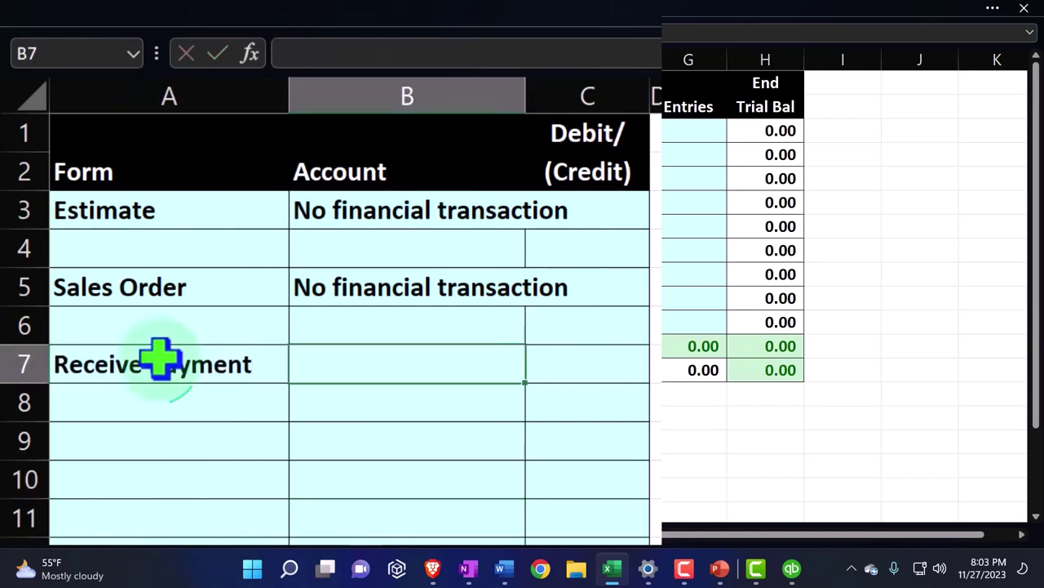
- Fill the account cell B7 with a formula referencing the Cash account name in E3
text(=)
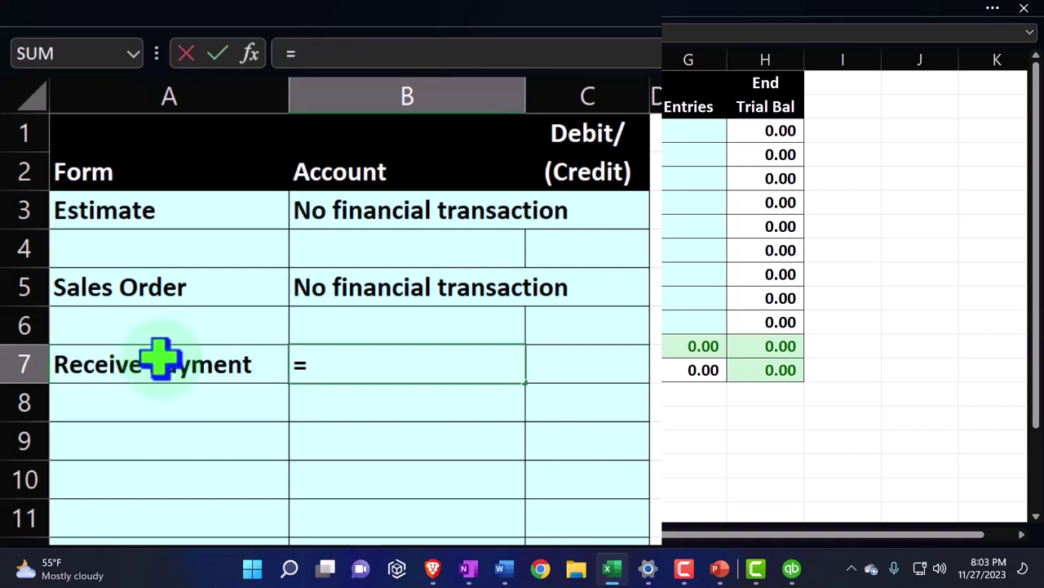
key(Right)
key(Right)
key(Right)
key(Up)
key(Up)
key(Up)
key(Up)
key(Return)
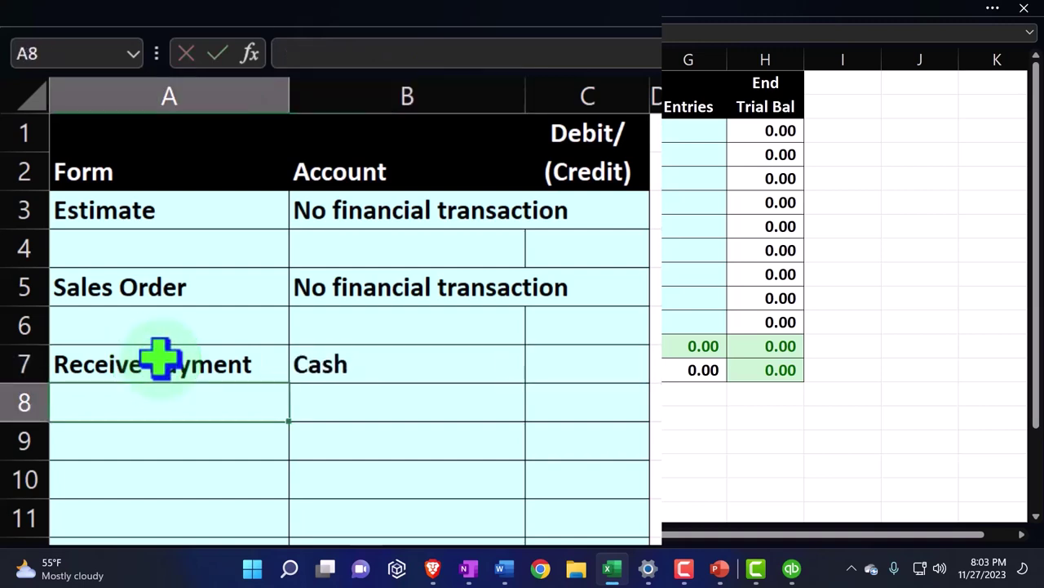
- Fill the account cell B8 with a formula referencing the Customer Deposit account name in E7
key(Tab)
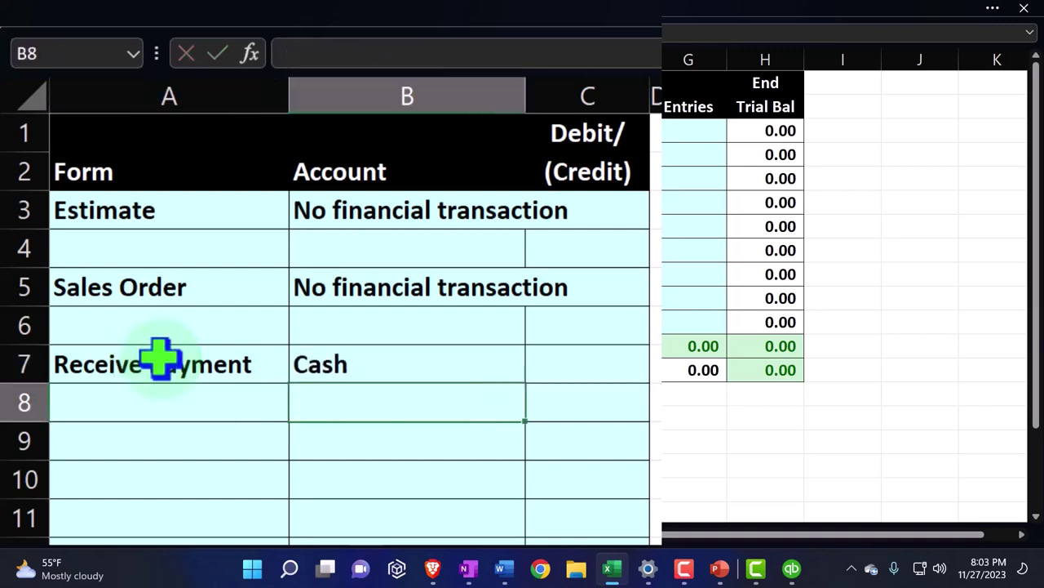
text(=)
key(Right)
key(Right)
key(Right)
key(Up)
key(Return)
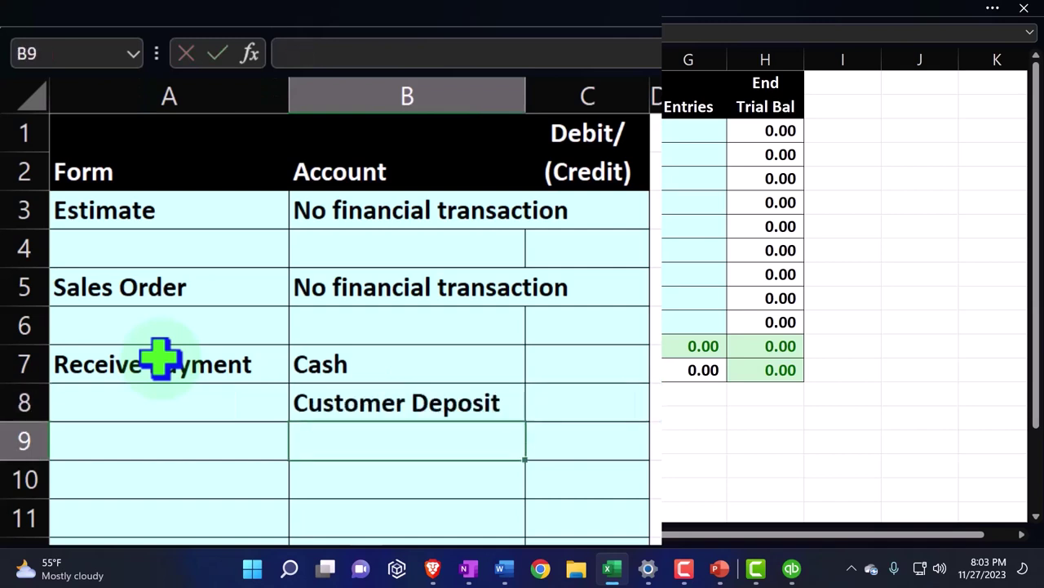
- Enter the Cash debit of 50.00 in C7 and the Customer Deposit credit in C8 as the negative of C7
click(473, 232)
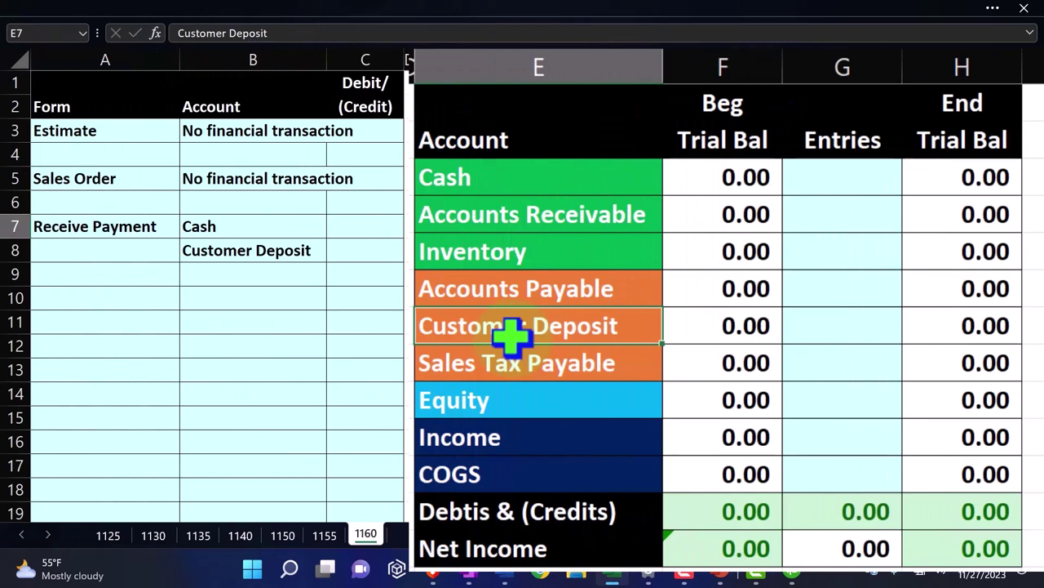
click(353, 228)
text(500)
key(Return)
text(-)
click(353, 228)
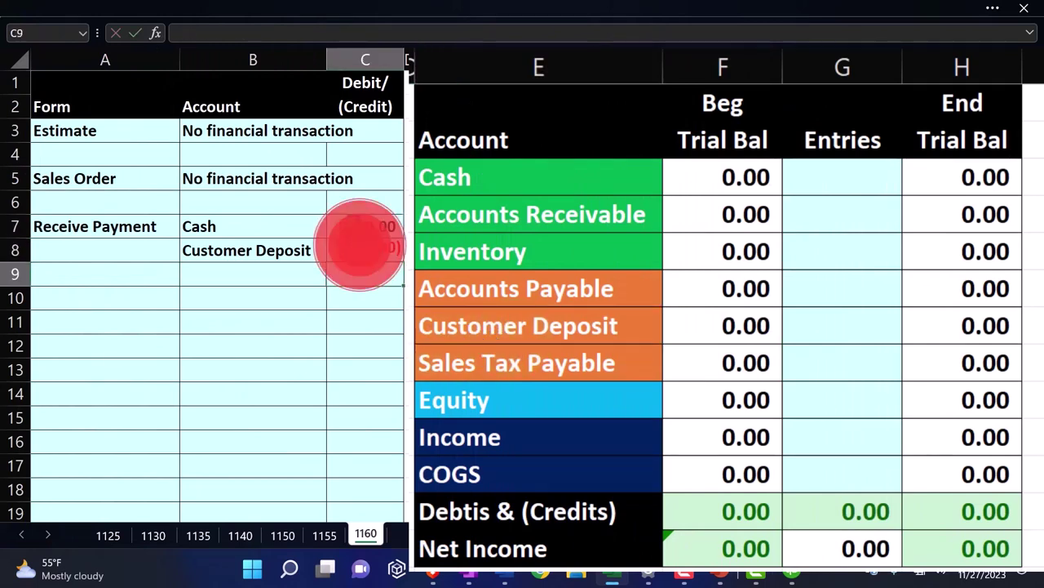
key(Return)
- Post the Cash debit to the trial balance by linking entry cell G3 to C7
key(Right)
key(Right)
key(Right)
key(Up)
key(Up)
key(Up)
key(Up)
key(Up)
key(Up)
key(Right)
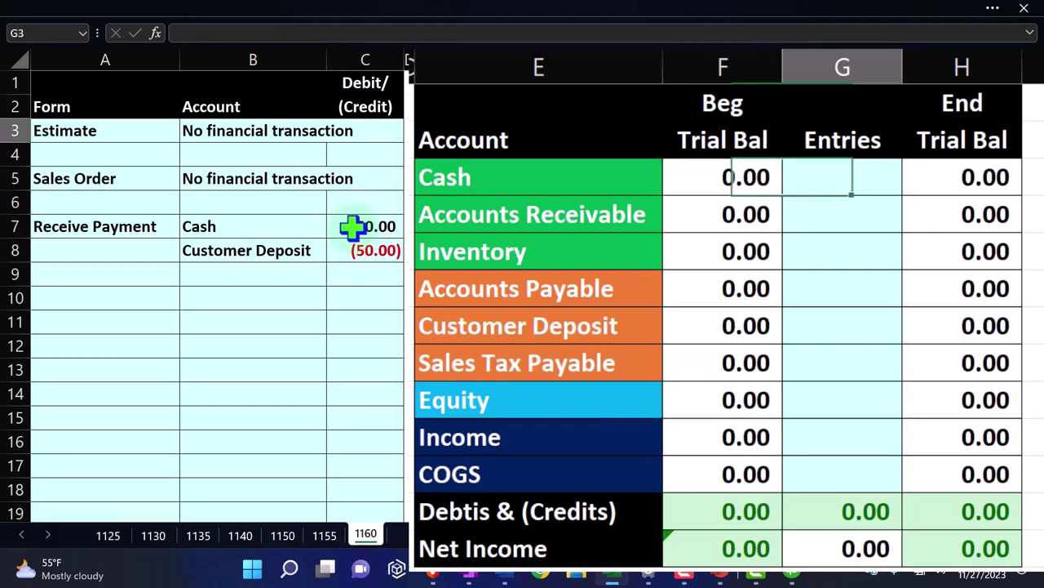
text(=)
key(Down)
key(Down)
key(Down)
key(Left)
key(Left)
key(Left)
key(Left)
key(Down)
key(Return)
- Post the Customer Deposit credit to the trial balance by linking entry cell G7 to C8
key(Down)
key(Down)
key(Down)
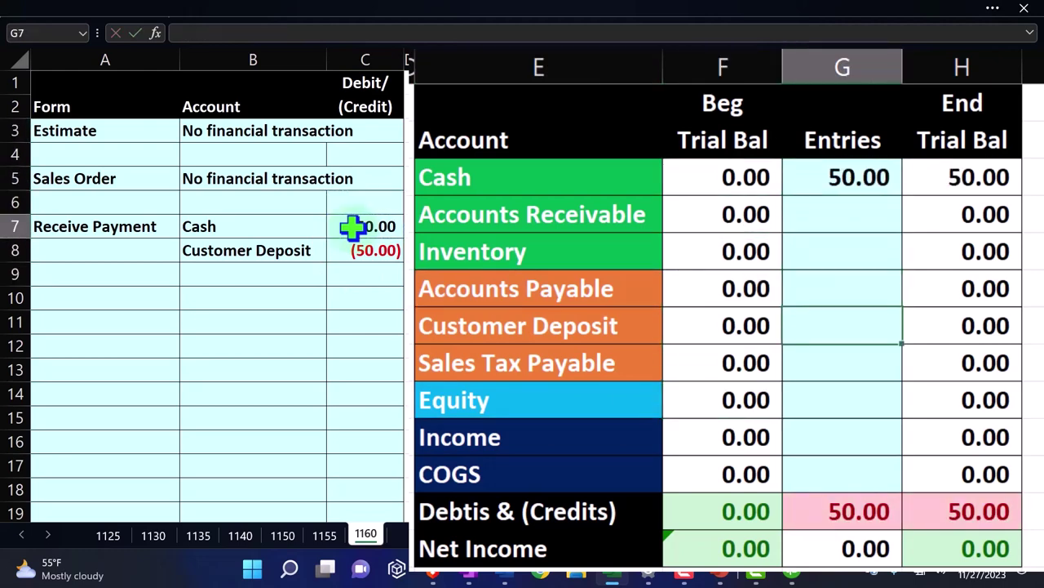
text(=)
key(Left)
key(Left)
key(Left)
key(Left)
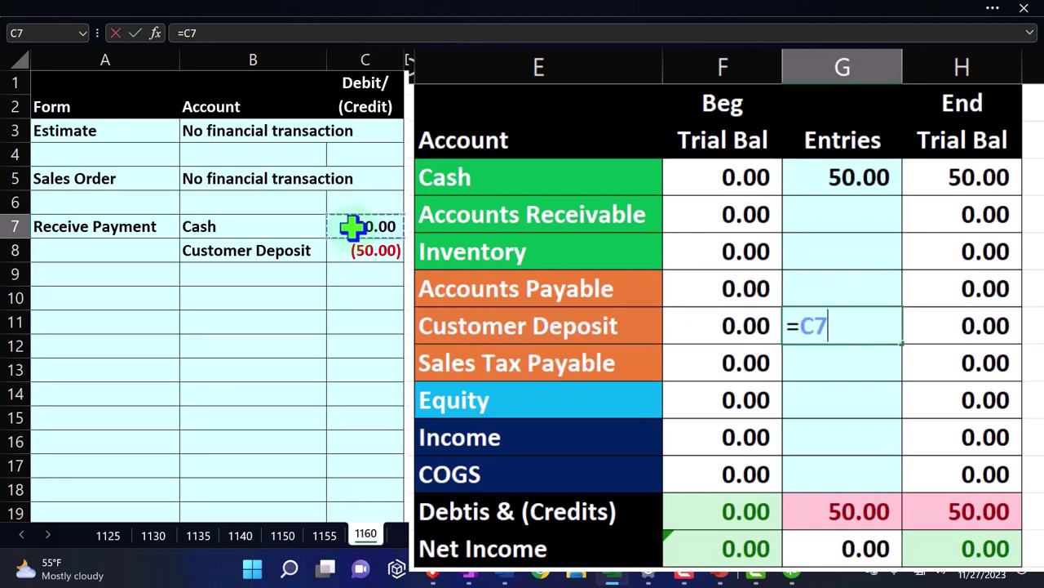
key(Down)
key(Return)
- Examine the Customer Deposit, Income and Accounts Receivable rows of the trial balance for the prepayment's effect
drag(578, 329, 1022, 324)
drag(611, 426, 971, 435)
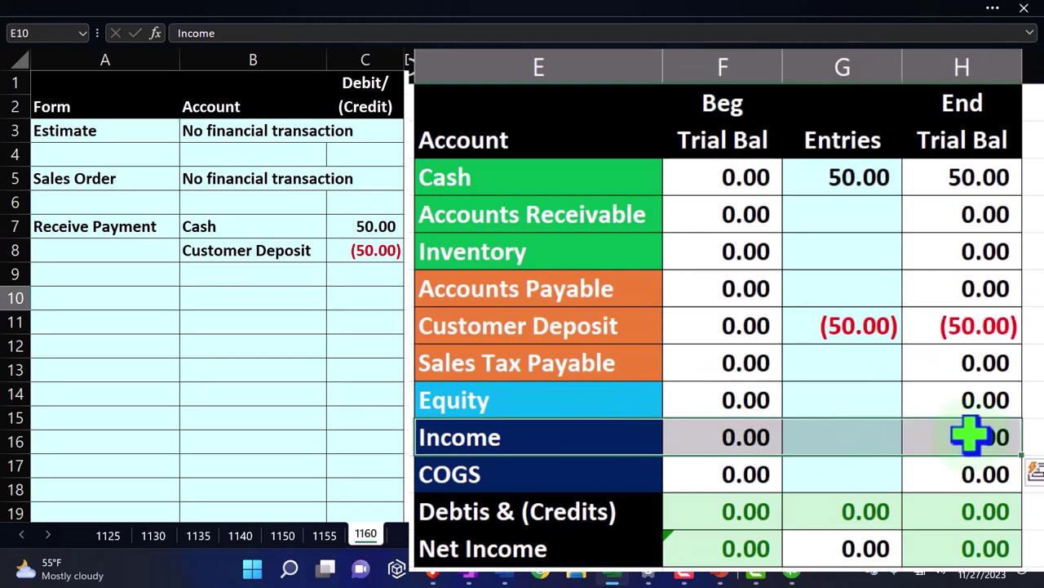
drag(576, 215, 988, 216)
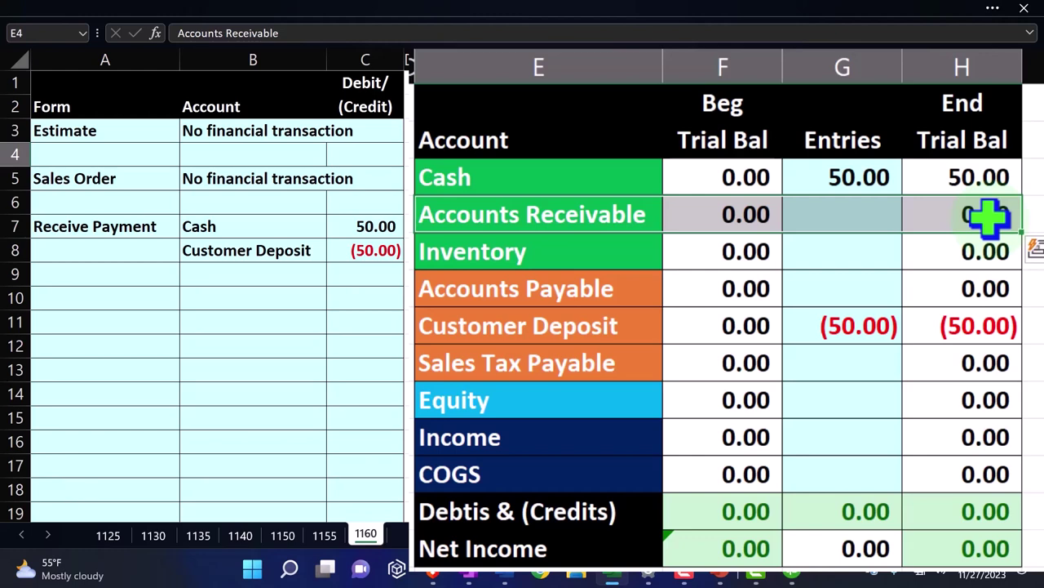
click(856, 218)
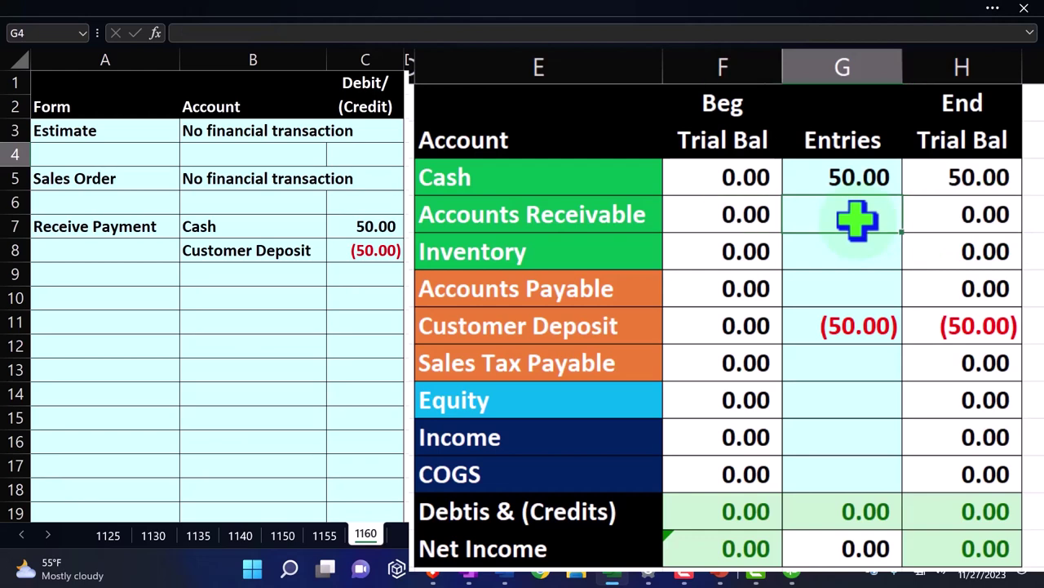